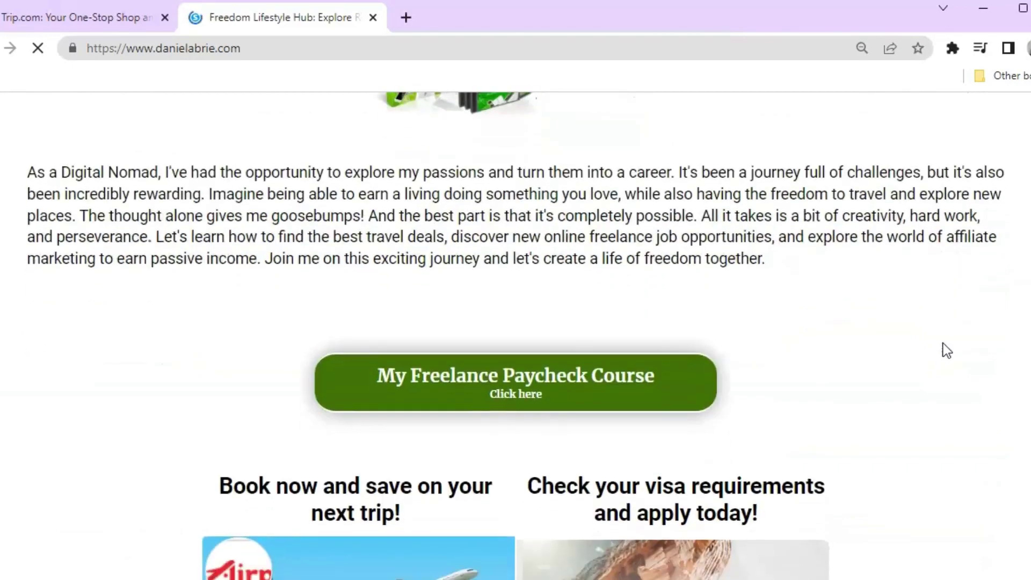
Step: Examine the homepage's travel booking, visa, shopping and affiliate marketing sections
{"action": "scroll", "coordinate": [943, 344], "scroll_direction": "up", "scroll_amount": 5}
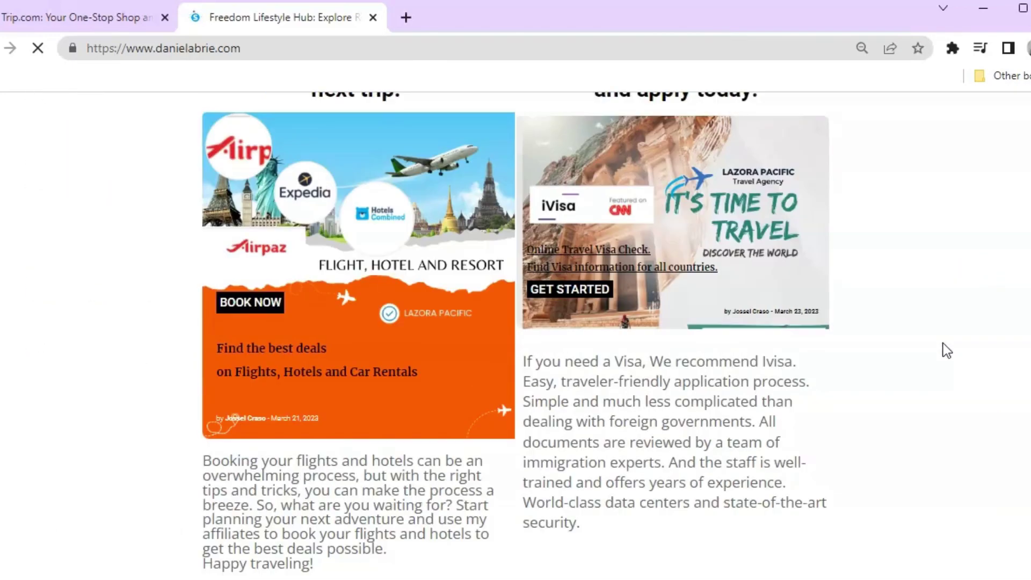
{"action": "scroll", "coordinate": [943, 343], "scroll_direction": "down", "scroll_amount": 4}
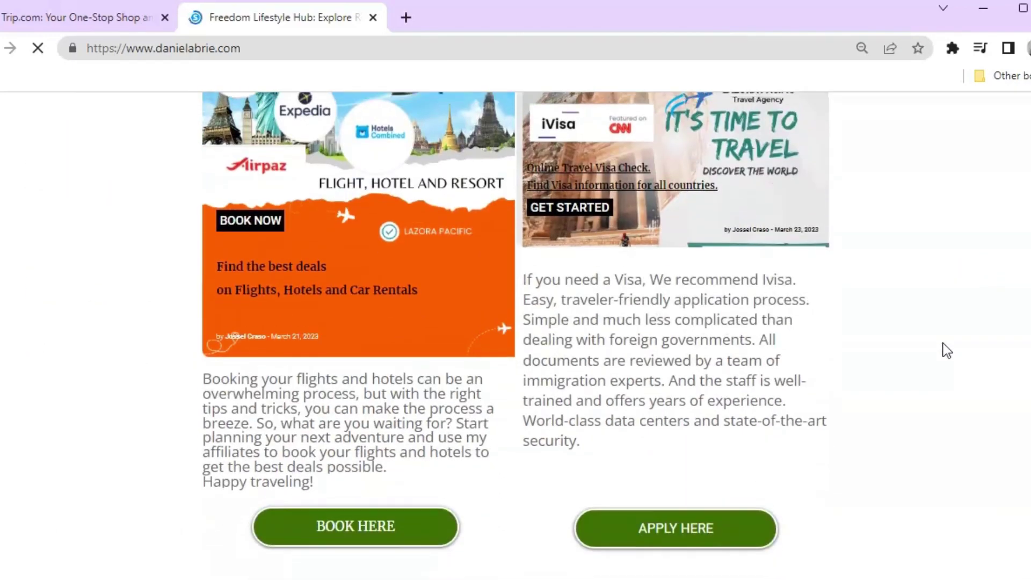
{"action": "scroll", "coordinate": [942, 343], "scroll_direction": "up", "scroll_amount": 2}
{"action": "scroll", "coordinate": [942, 351], "scroll_direction": "down", "scroll_amount": 3}
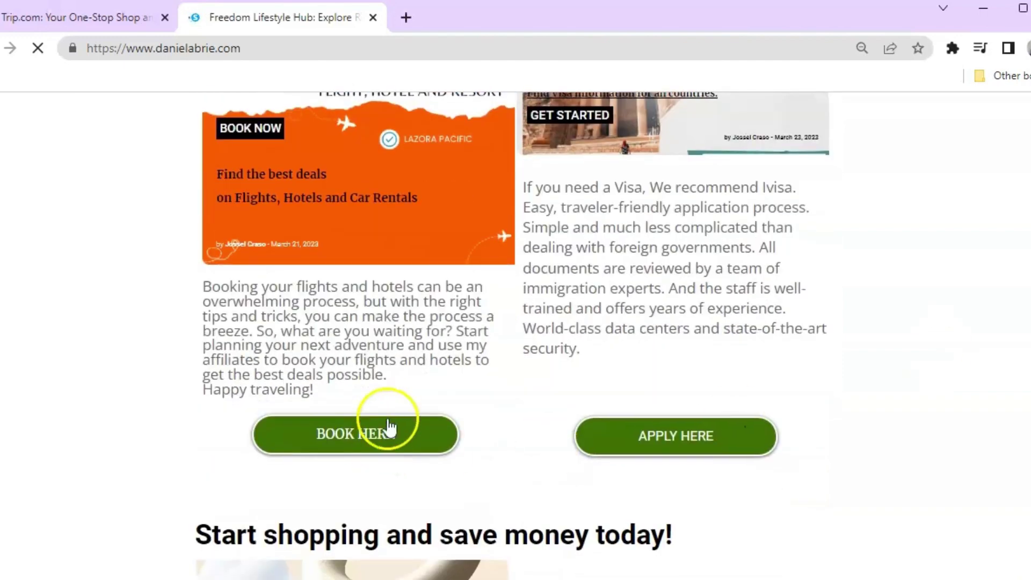
{"action": "scroll", "coordinate": [680, 452], "scroll_direction": "down", "scroll_amount": 15}
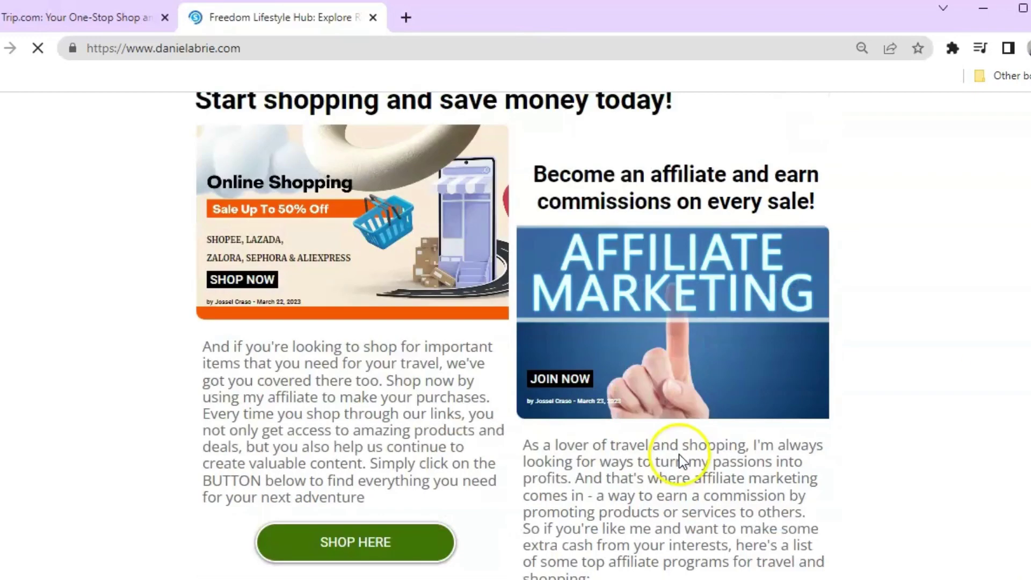
{"action": "scroll", "coordinate": [681, 460], "scroll_direction": "up", "scroll_amount": 18}
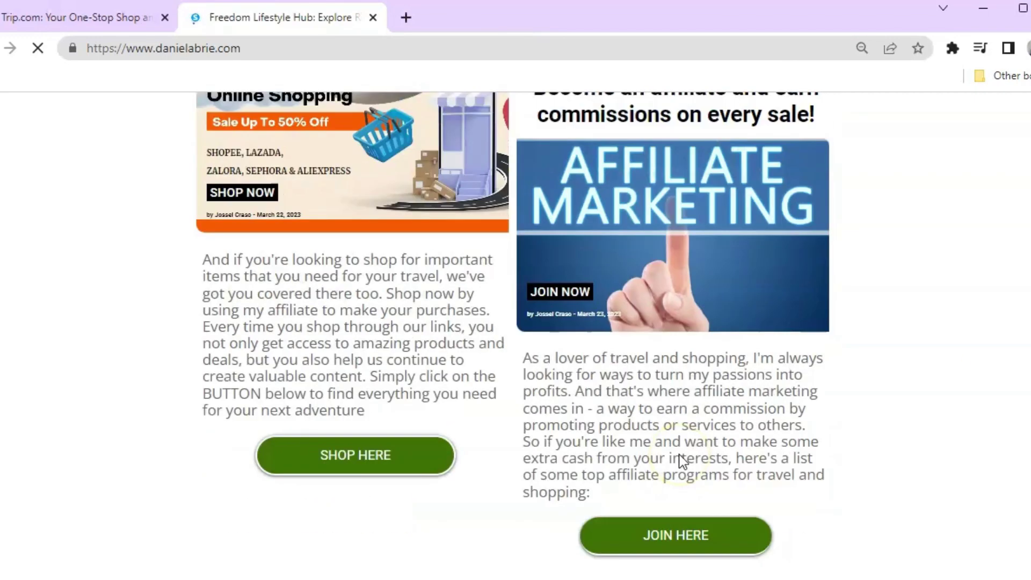
{"action": "scroll", "coordinate": [680, 454], "scroll_direction": "up", "scroll_amount": 12}
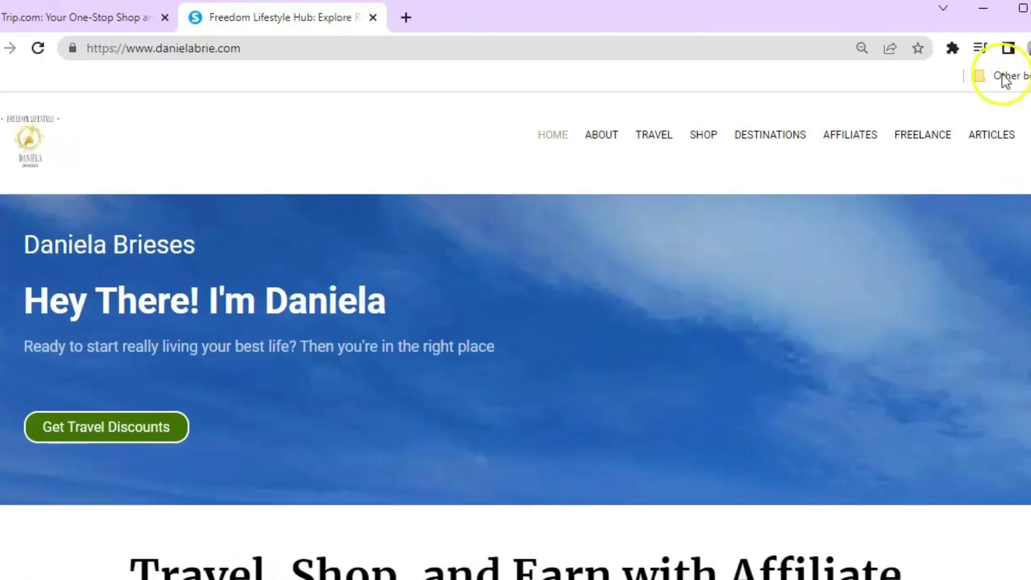
Step: Go to the site's articles page and open the post "Trip.com: Your One-Stop Shop and Stress-Free Travel for Booking Your Next Adventure"
{"action": "left_click", "coordinate": [986, 134]}
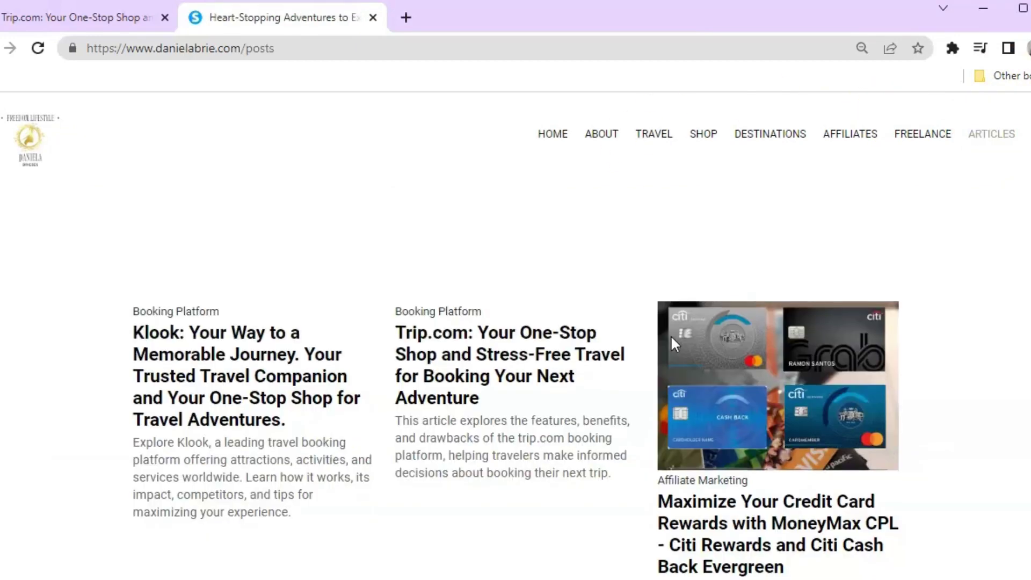
{"action": "scroll", "coordinate": [671, 335], "scroll_direction": "down", "scroll_amount": 2}
{"action": "left_click_drag", "start_coordinate": [149, 250], "coordinate": [290, 328]}
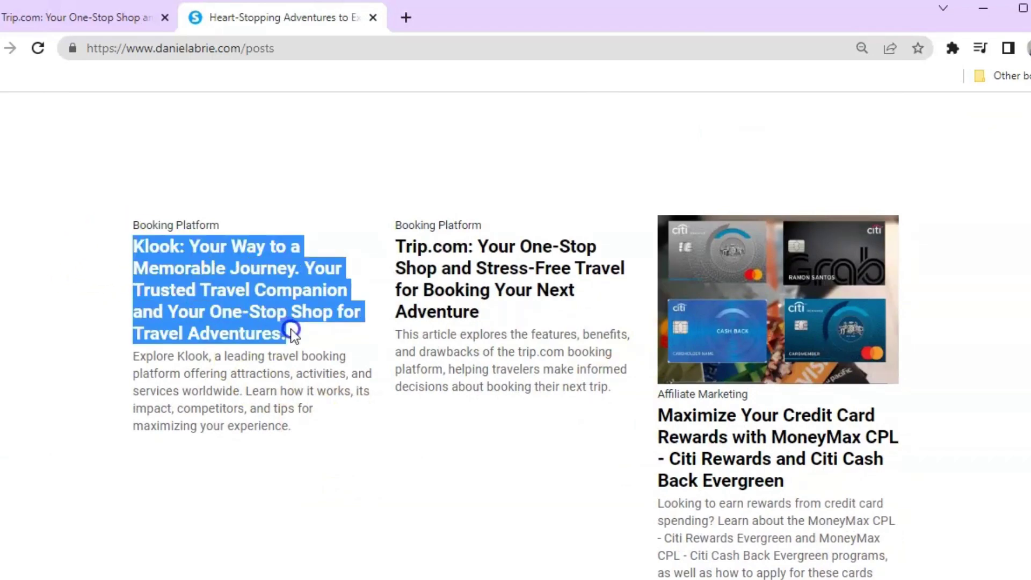
{"action": "left_click", "coordinate": [376, 322]}
{"action": "scroll", "coordinate": [488, 354], "scroll_direction": "down", "scroll_amount": 5}
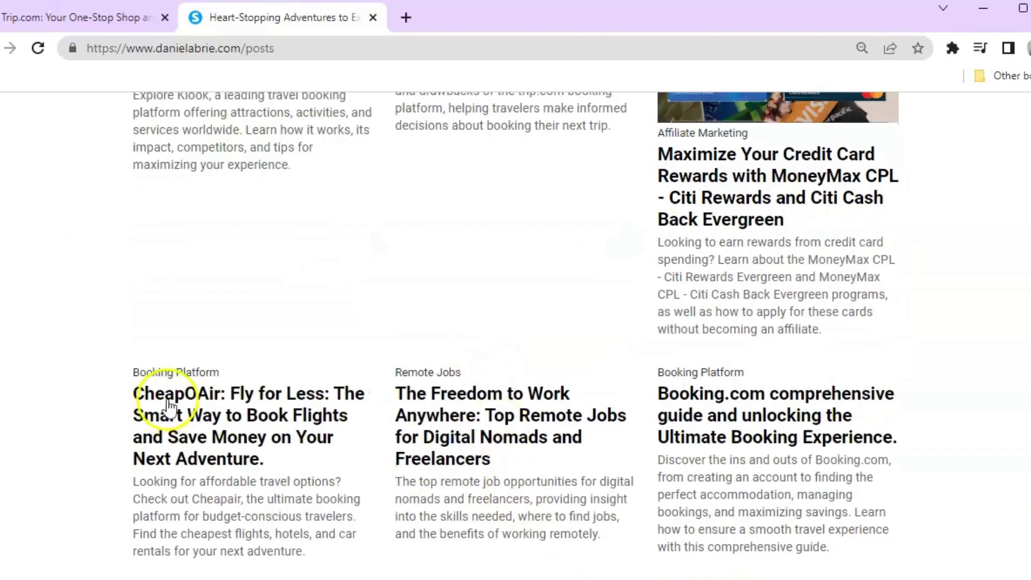
{"action": "left_click_drag", "start_coordinate": [120, 396], "coordinate": [301, 461]}
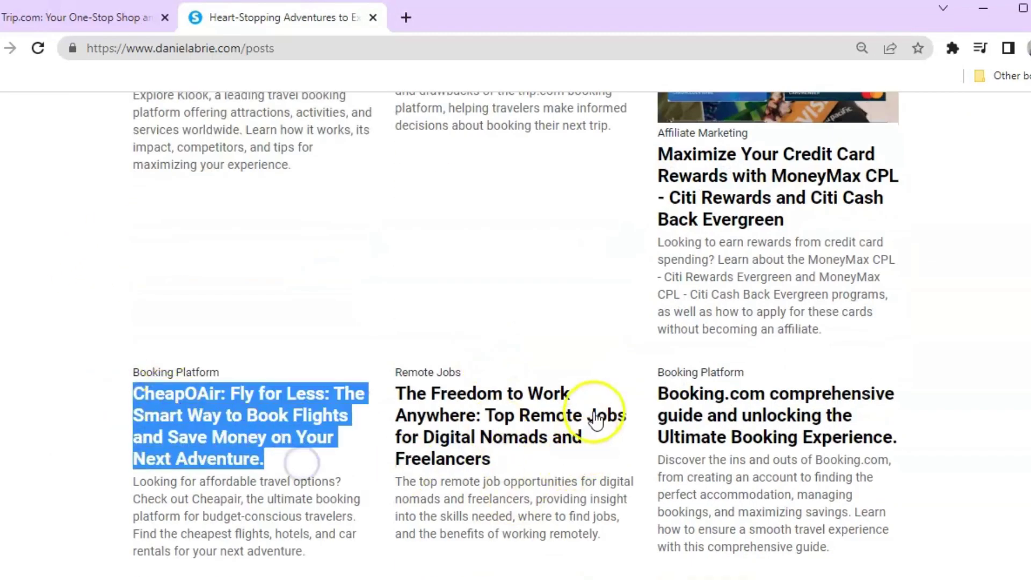
{"action": "scroll", "coordinate": [520, 432], "scroll_direction": "up", "scroll_amount": 4}
{"action": "left_click", "coordinate": [506, 432]}
{"action": "scroll", "coordinate": [494, 418], "scroll_direction": "up", "scroll_amount": 1}
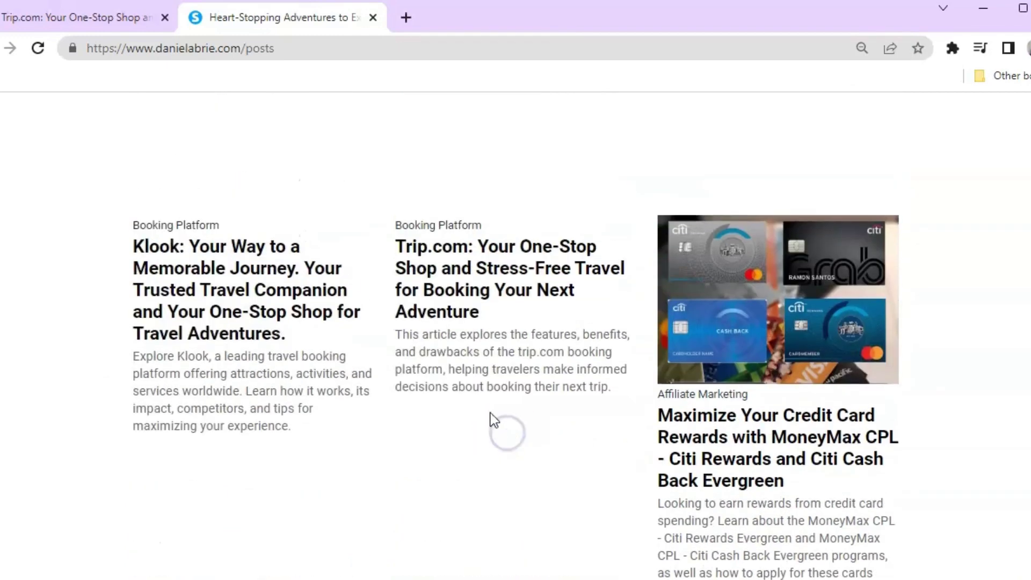
{"action": "left_click", "coordinate": [449, 251]}
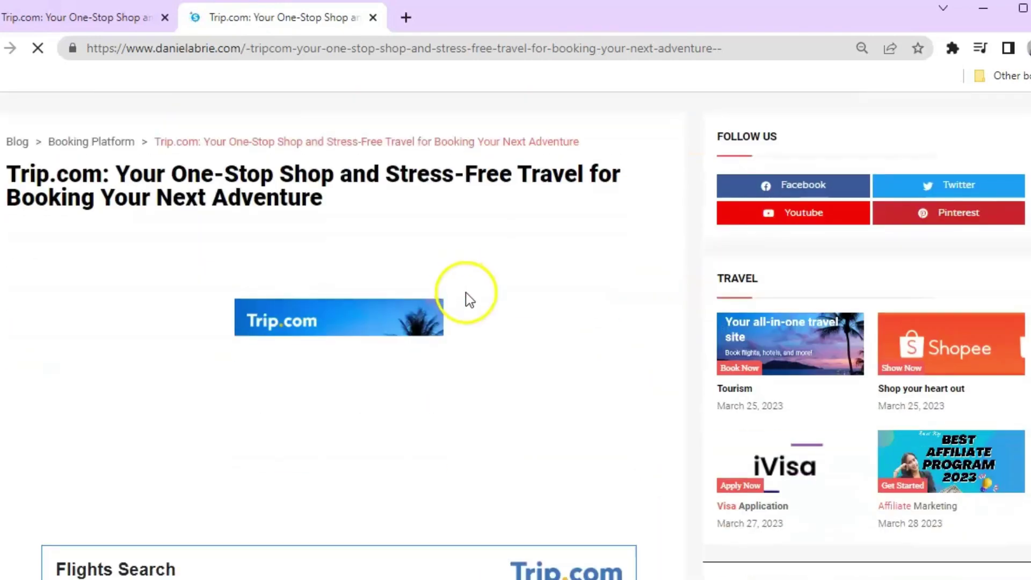
Step: Enter manila as the destination in the article's Trip.com flight search form
{"action": "scroll", "coordinate": [496, 372], "scroll_direction": "down", "scroll_amount": 3}
{"action": "scroll", "coordinate": [496, 373], "scroll_direction": "down", "scroll_amount": 3}
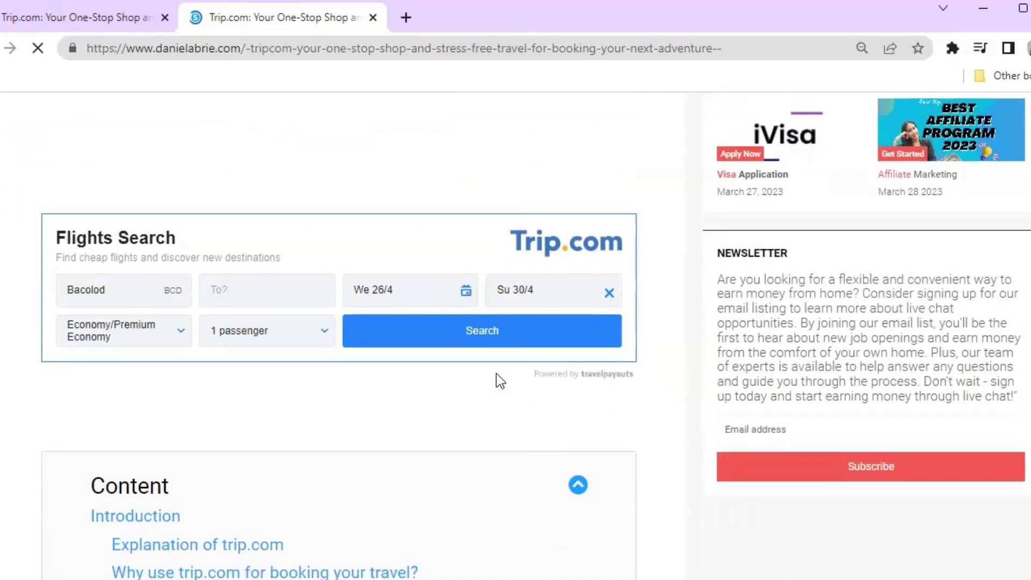
{"action": "left_click", "coordinate": [255, 282]}
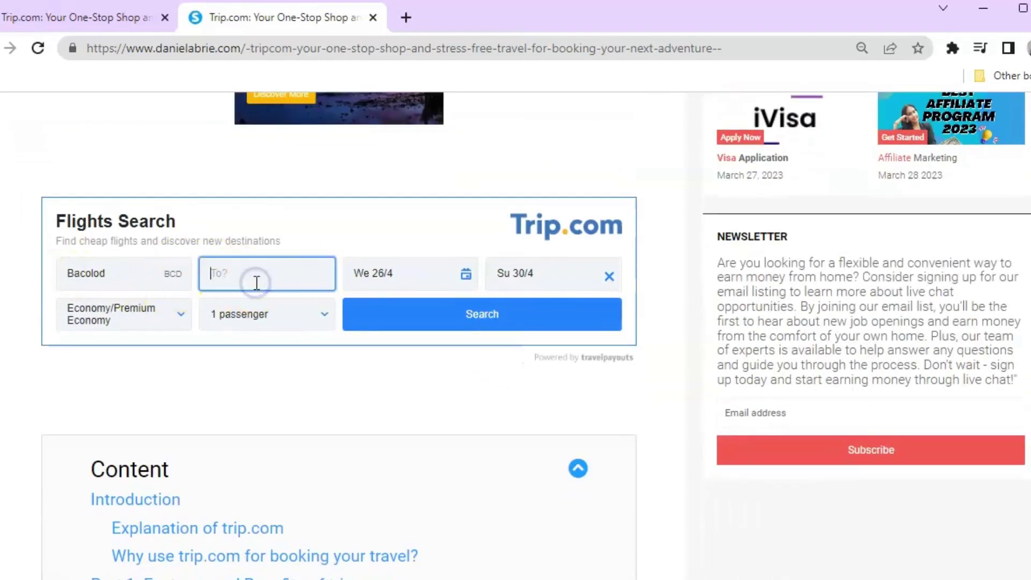
{"action": "type", "text": "manila"}
Step: Set the departure date of the flight search to Saturday, 26 August 2023
{"action": "left_click", "coordinate": [467, 274]}
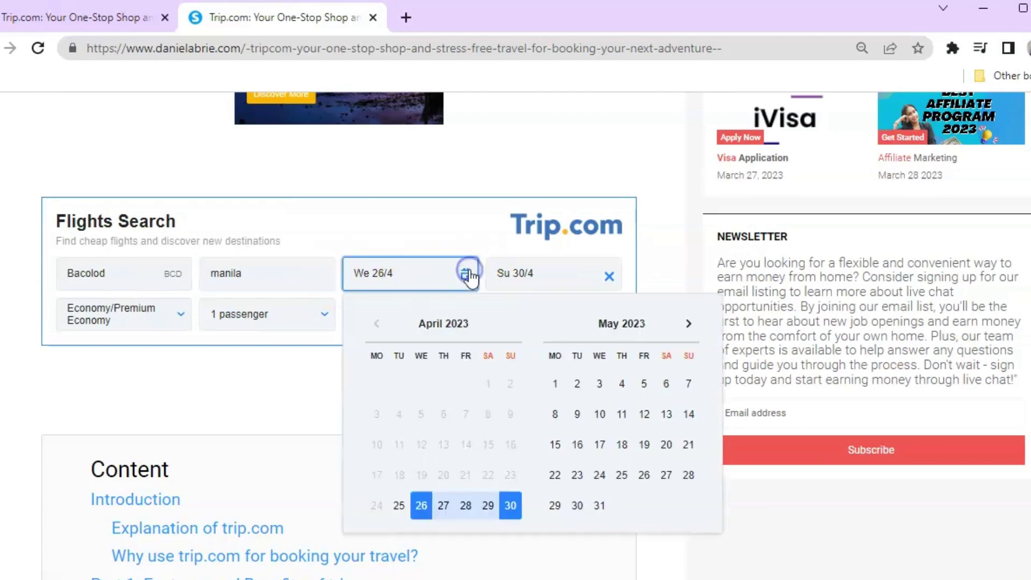
{"action": "left_click", "coordinate": [688, 323]}
{"action": "left_click", "coordinate": [688, 324]}
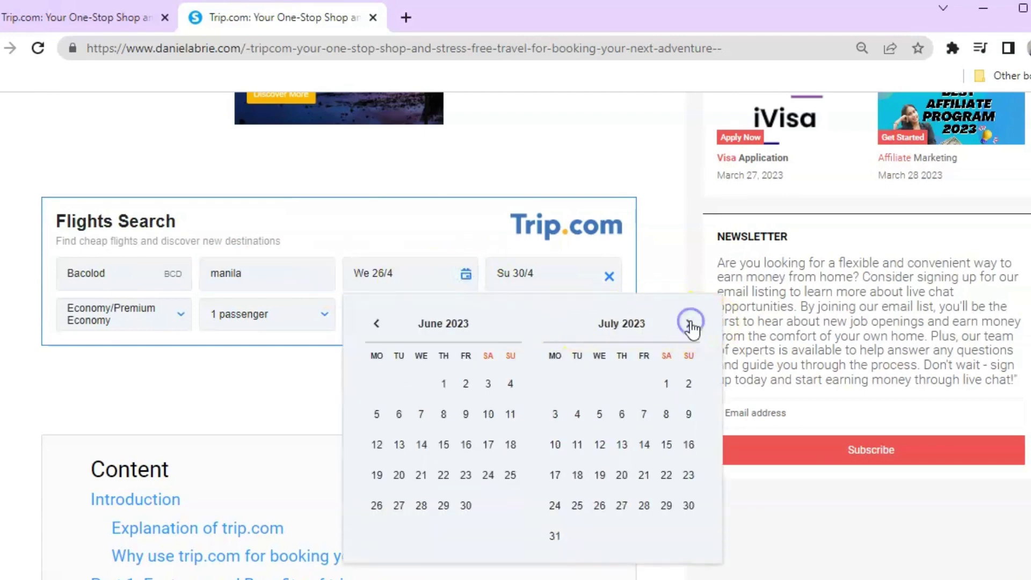
{"action": "left_click", "coordinate": [689, 324]}
{"action": "left_click", "coordinate": [667, 479]}
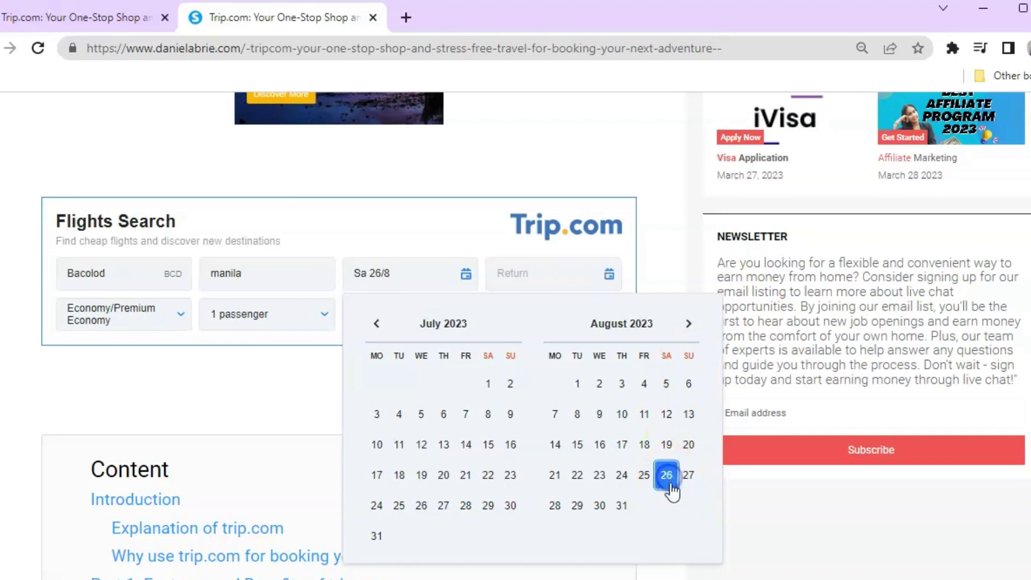
Step: Set the return date of the flight search to Sunday, 3 September 2023
{"action": "left_click", "coordinate": [376, 536]}
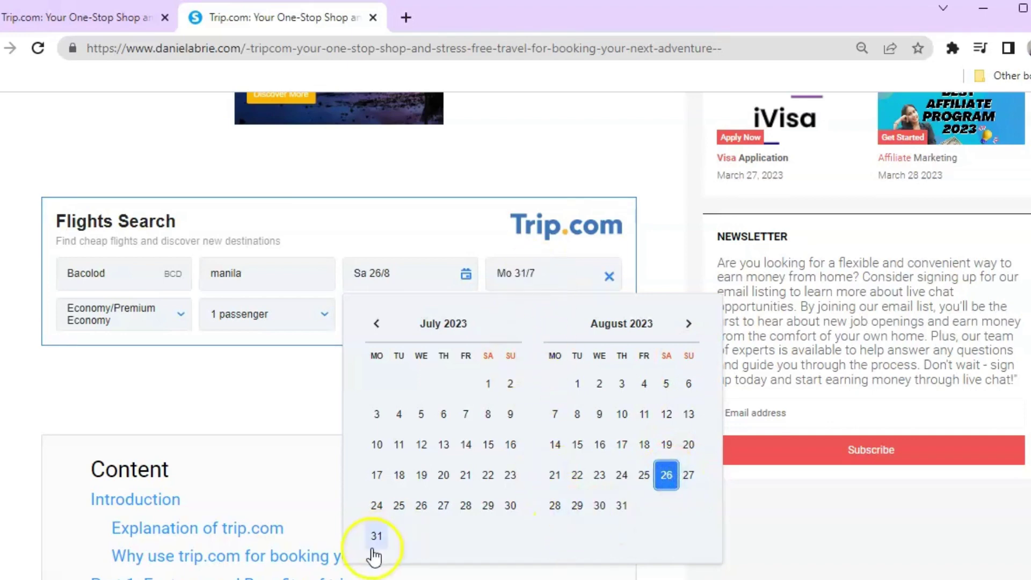
{"action": "left_click", "coordinate": [689, 323]}
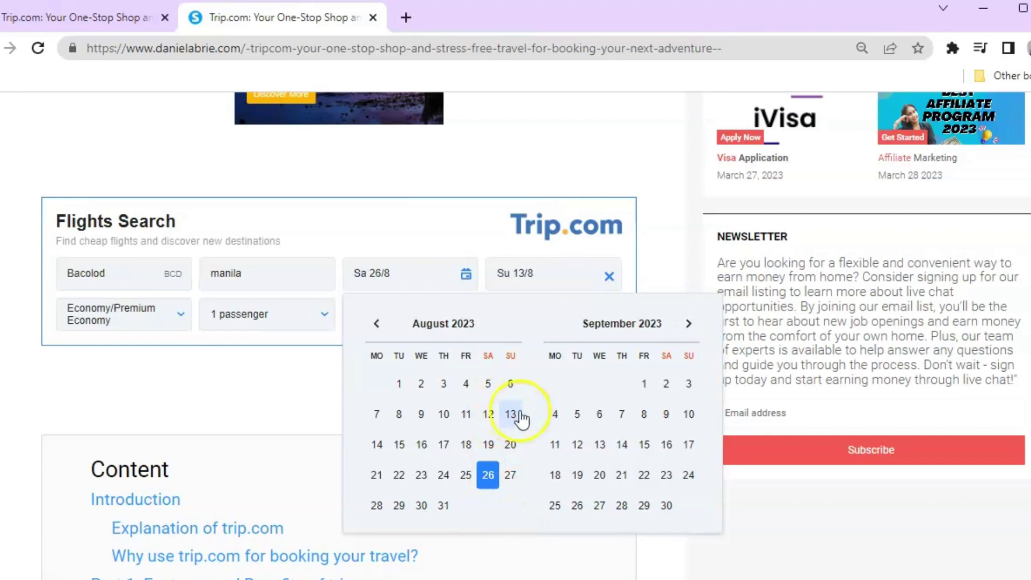
{"action": "left_click", "coordinate": [689, 384]}
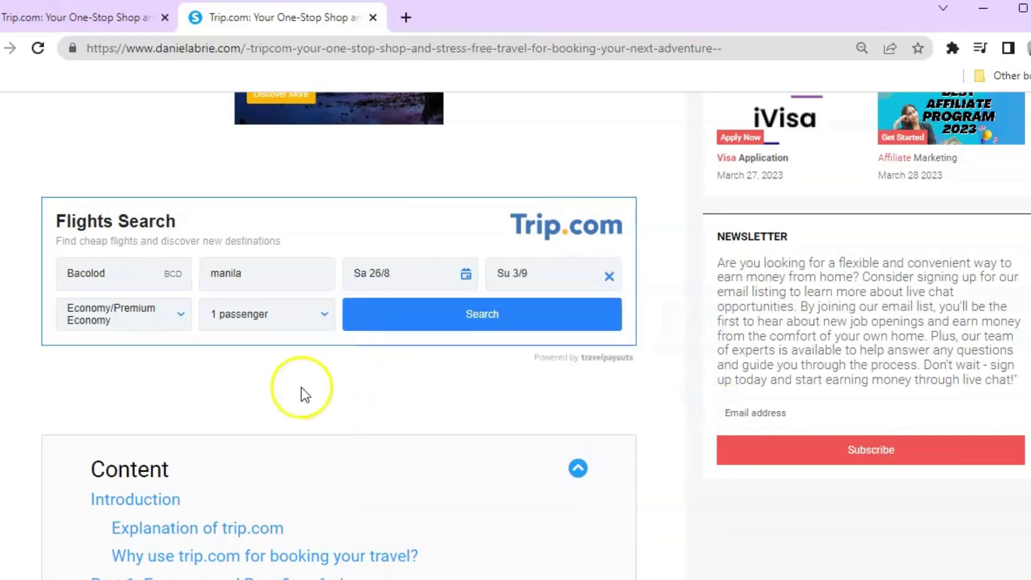
Step: Run the flight search from the article and bring up the Trip.com flights page it opens
{"action": "left_click", "coordinate": [471, 322]}
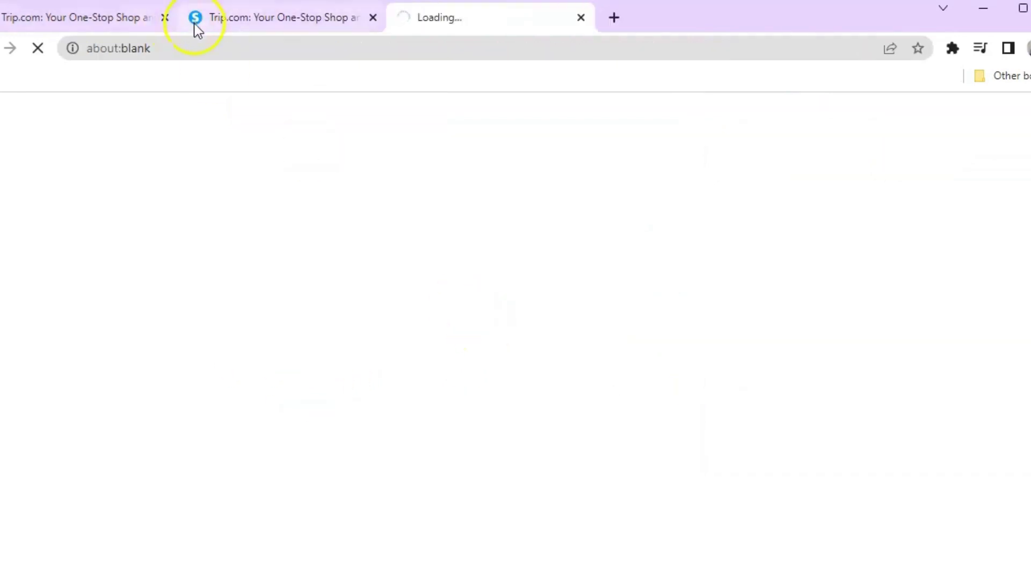
{"action": "left_click", "coordinate": [293, 19]}
{"action": "left_click", "coordinate": [454, 21]}
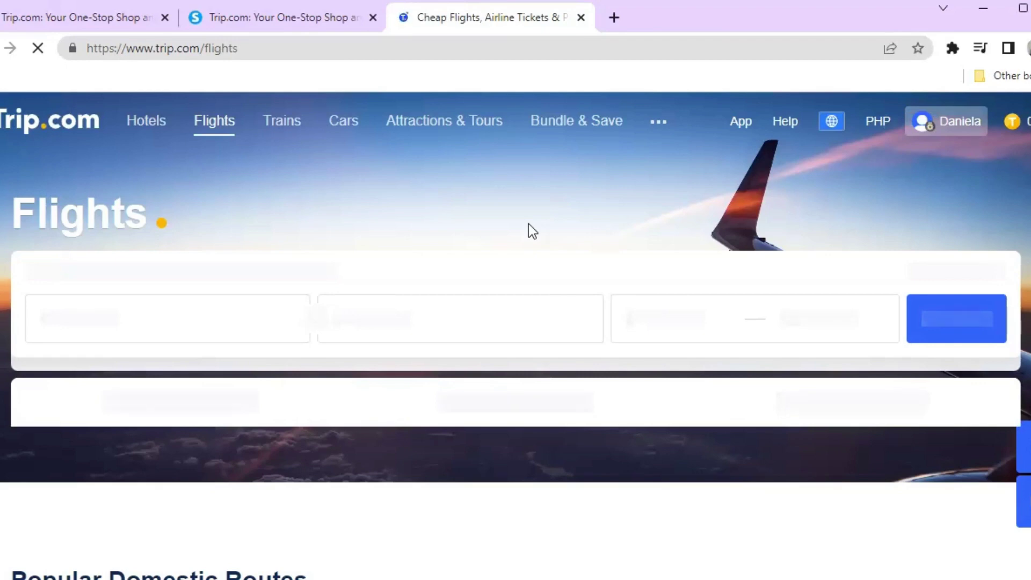
{"action": "left_click", "coordinate": [517, 173]}
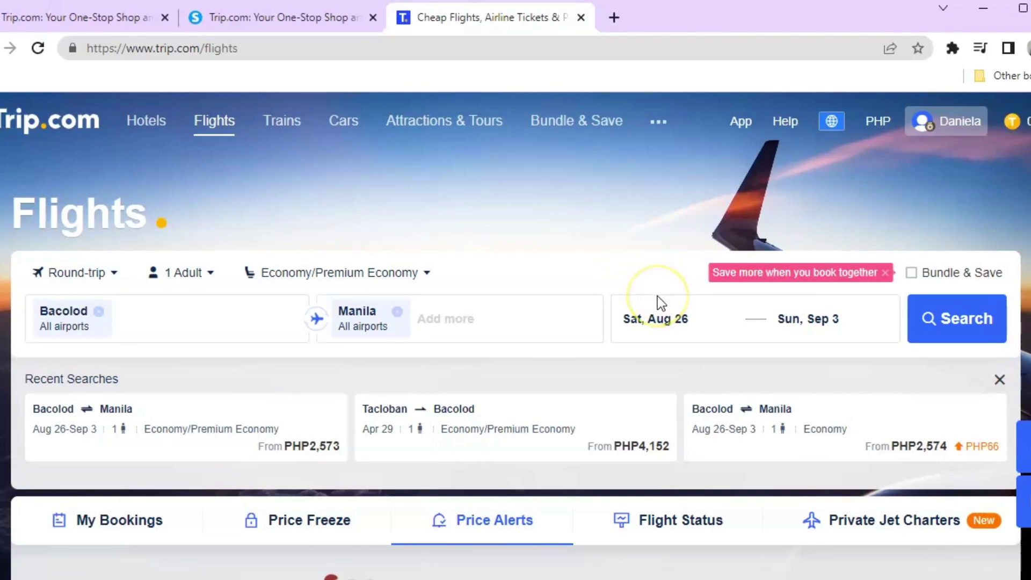
Step: Compare the route and dates on the Trip.com flights page with the search form in the article
{"action": "scroll", "coordinate": [657, 297], "scroll_direction": "down", "scroll_amount": 3}
{"action": "scroll", "coordinate": [476, 169], "scroll_direction": "up", "scroll_amount": 3}
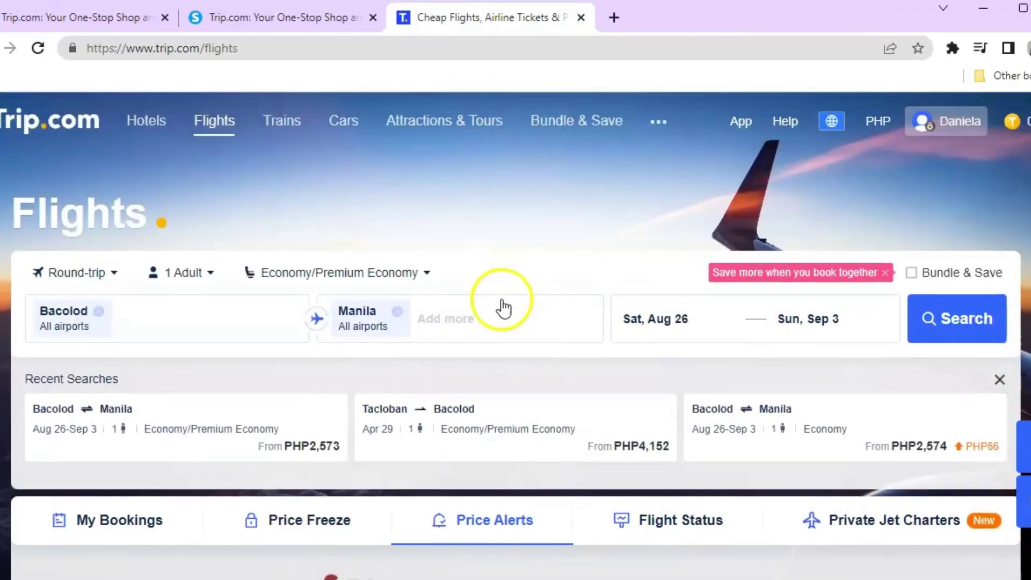
{"action": "left_click", "coordinate": [329, 16]}
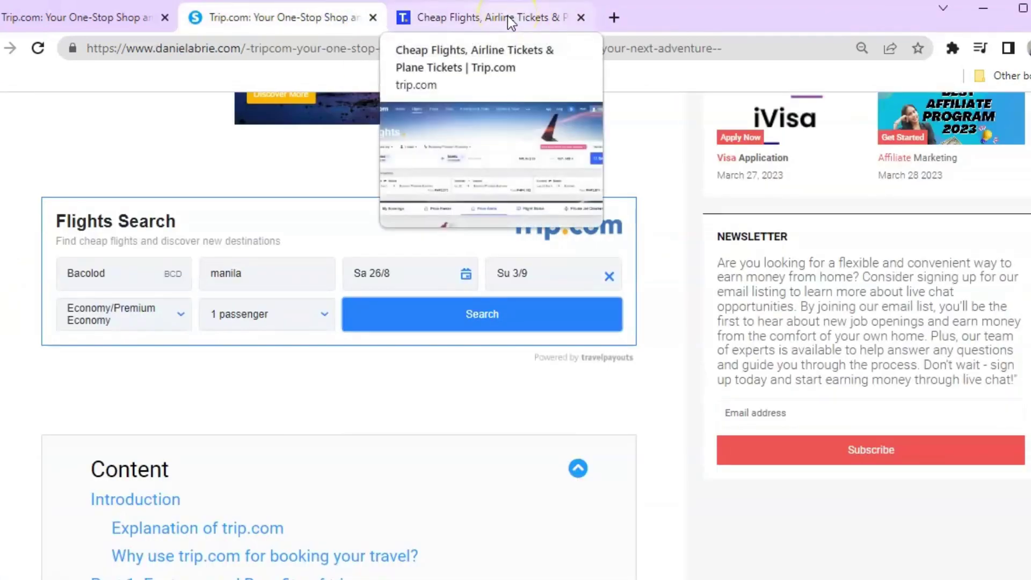
{"action": "left_click", "coordinate": [507, 15]}
{"action": "scroll", "coordinate": [471, 323], "scroll_direction": "down", "scroll_amount": 2}
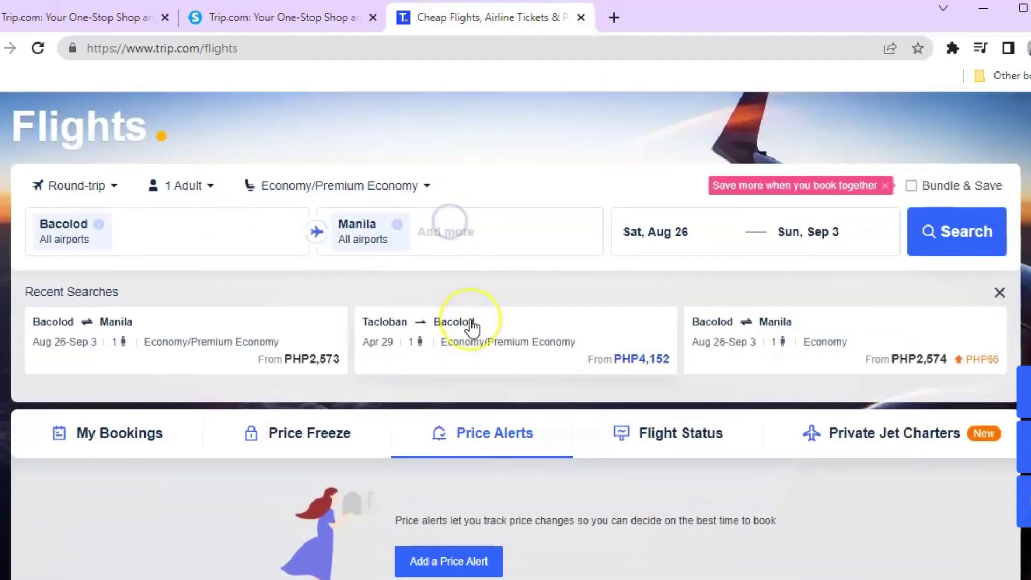
{"action": "scroll", "coordinate": [472, 326], "scroll_direction": "down", "scroll_amount": 1}
{"action": "scroll", "coordinate": [472, 325], "scroll_direction": "up", "scroll_amount": 3}
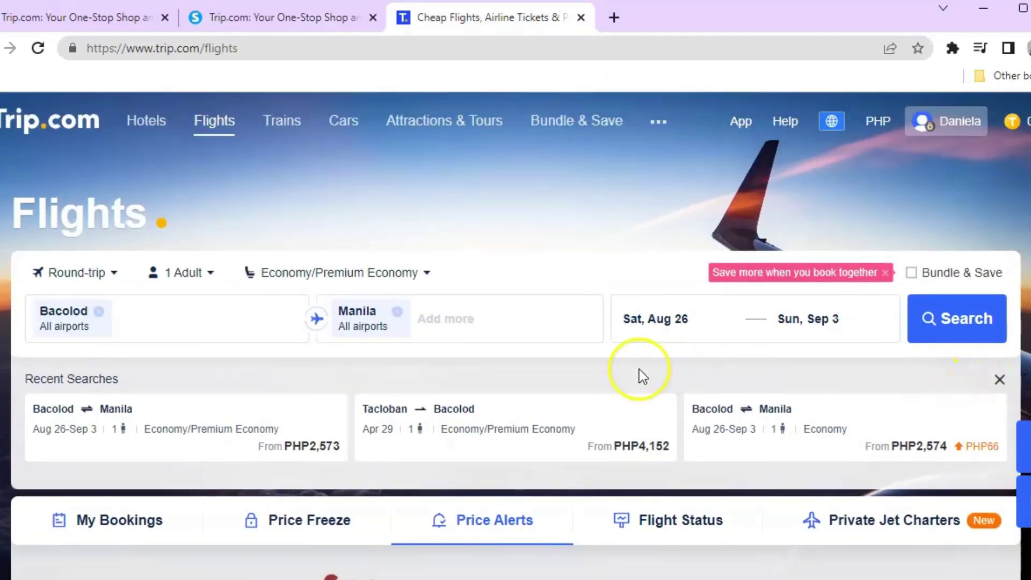
{"action": "left_click", "coordinate": [292, 21]}
{"action": "scroll", "coordinate": [502, 155], "scroll_direction": "up", "scroll_amount": 9}
{"action": "scroll", "coordinate": [510, 219], "scroll_direction": "down", "scroll_amount": 10}
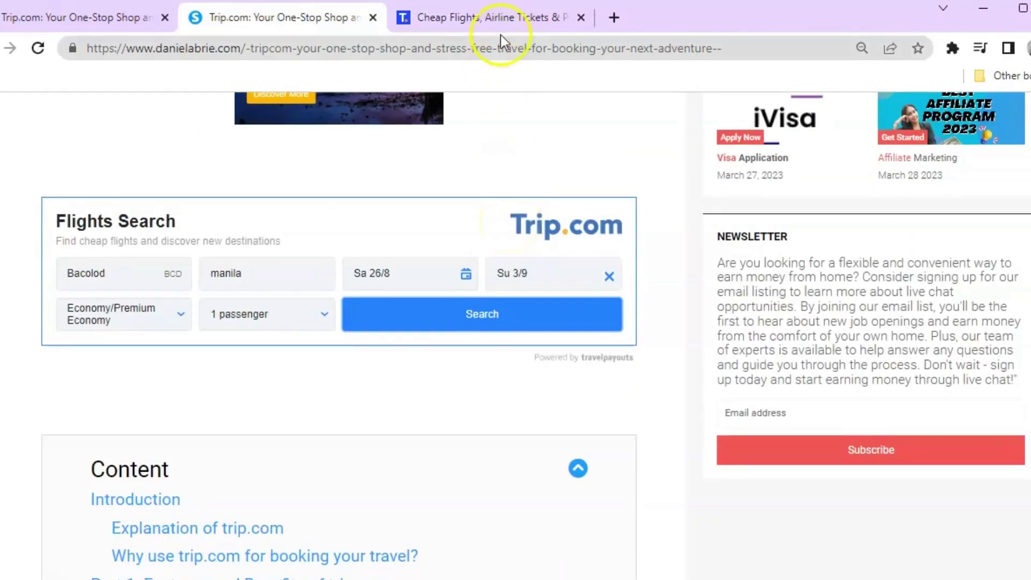
Step: Search the Trip.com flights page for the Bacolod to Manila round trip, Aug 26 to Sep 3
{"action": "left_click", "coordinate": [501, 18]}
{"action": "left_click", "coordinate": [463, 48]}
{"action": "left_click", "coordinate": [517, 178]}
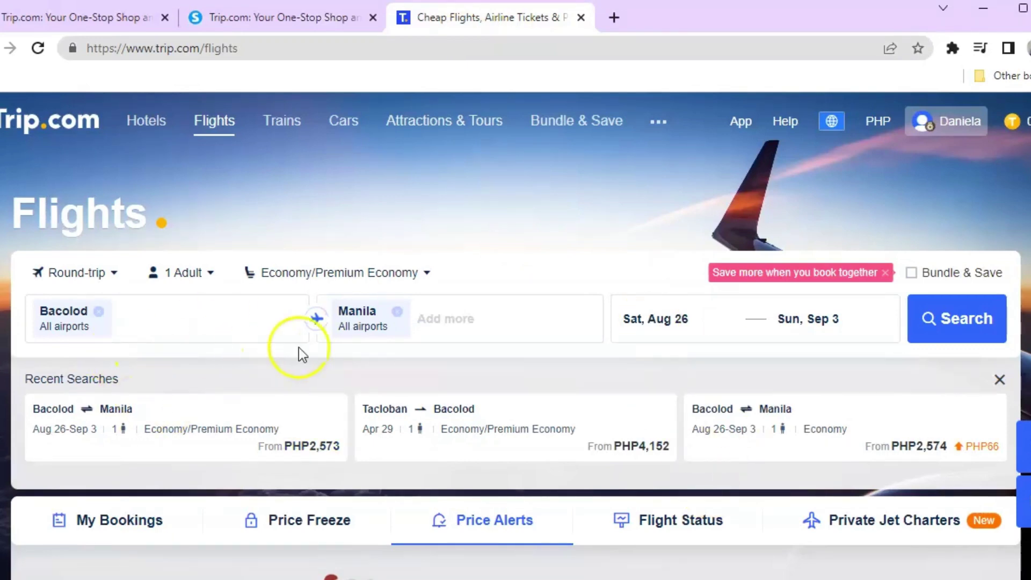
{"action": "left_click", "coordinate": [973, 324]}
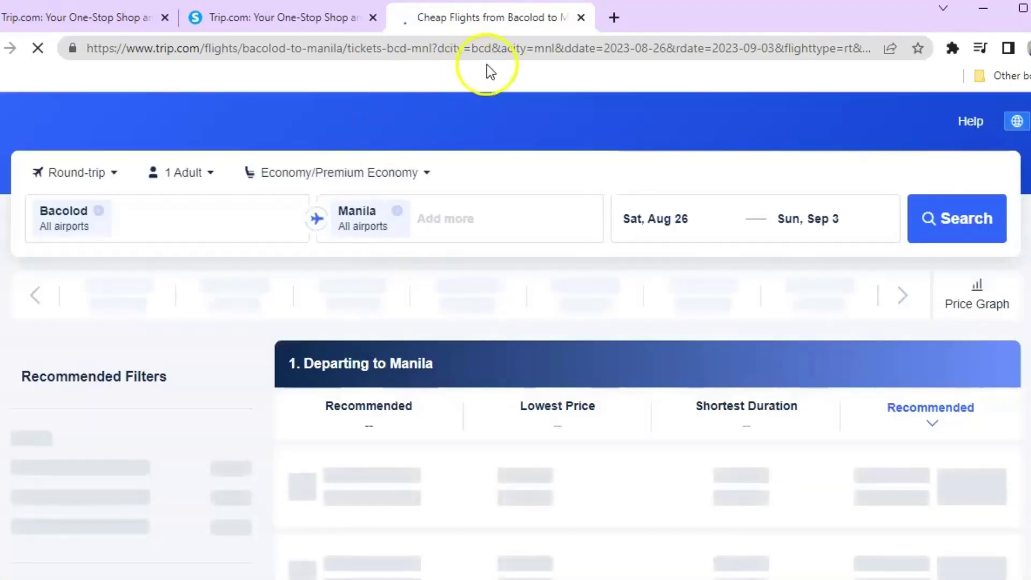
Step: Inspect the full web address of the flight results page through to its end, and look over the listed flights
{"action": "left_click", "coordinate": [494, 49]}
{"action": "left_click", "coordinate": [494, 49]}
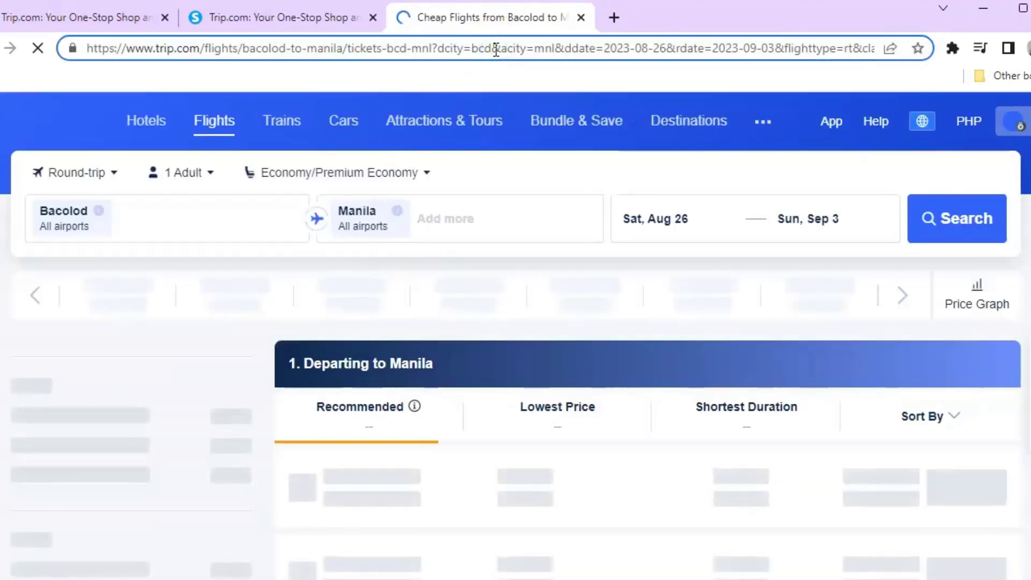
{"action": "key", "text": "Right"}
{"action": "key", "text": "Right"}
{"action": "key", "text": "Right"}
{"action": "key", "text": "Right"}
{"action": "key", "text": "Right"}
{"action": "key", "text": "Right"}
{"action": "key", "text": "Right"}
{"action": "key", "text": "Right"}
{"action": "key", "text": "Right"}
{"action": "key", "text": "Right"}
{"action": "key", "text": "Right"}
{"action": "key", "text": "Right"}
{"action": "key", "text": "Right"}
{"action": "key", "text": "Right"}
{"action": "key", "text": "Right"}
{"action": "key", "text": "Right"}
{"action": "key", "text": "Right"}
{"action": "key", "text": "Right"}
{"action": "key", "text": "Right"}
{"action": "key", "text": "Right"}
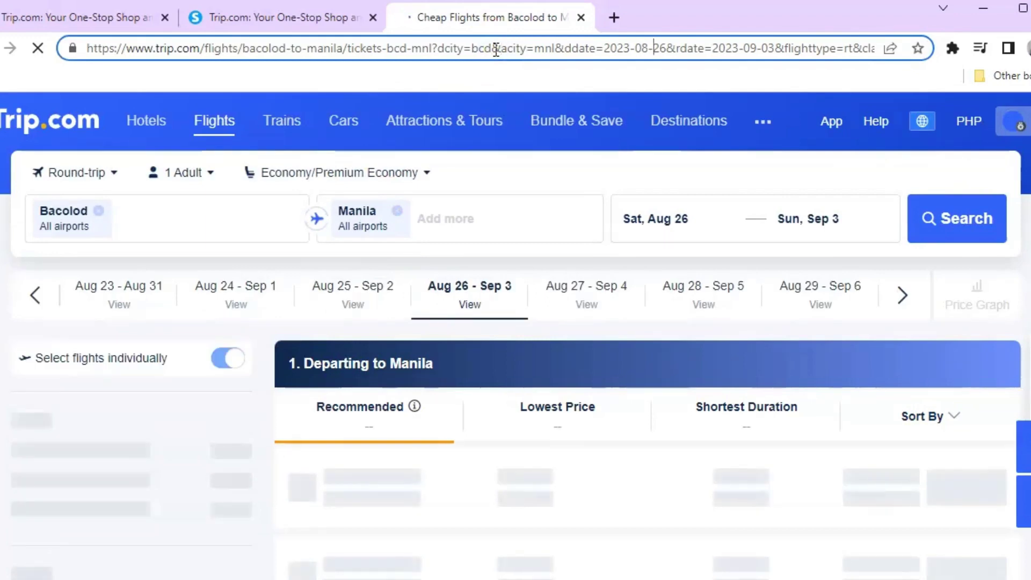
{"action": "key", "text": "Right"}
{"action": "key", "text": "Right"}
{"action": "key", "text": "Right"}
{"action": "key", "text": "Right"}
{"action": "key", "text": "Right"}
{"action": "key", "text": "Right"}
{"action": "key", "text": "Right"}
{"action": "key", "text": "Right"}
{"action": "key", "text": "Right"}
{"action": "key", "text": "Right"}
{"action": "key", "text": "Right"}
{"action": "key", "text": "Right"}
{"action": "key", "text": "Right"}
{"action": "key", "text": "Right"}
{"action": "key", "text": "Right"}
{"action": "key", "text": "Right"}
{"action": "key", "text": "Right"}
{"action": "key", "text": "Right"}
{"action": "key", "text": "Right"}
{"action": "key", "text": "Right"}
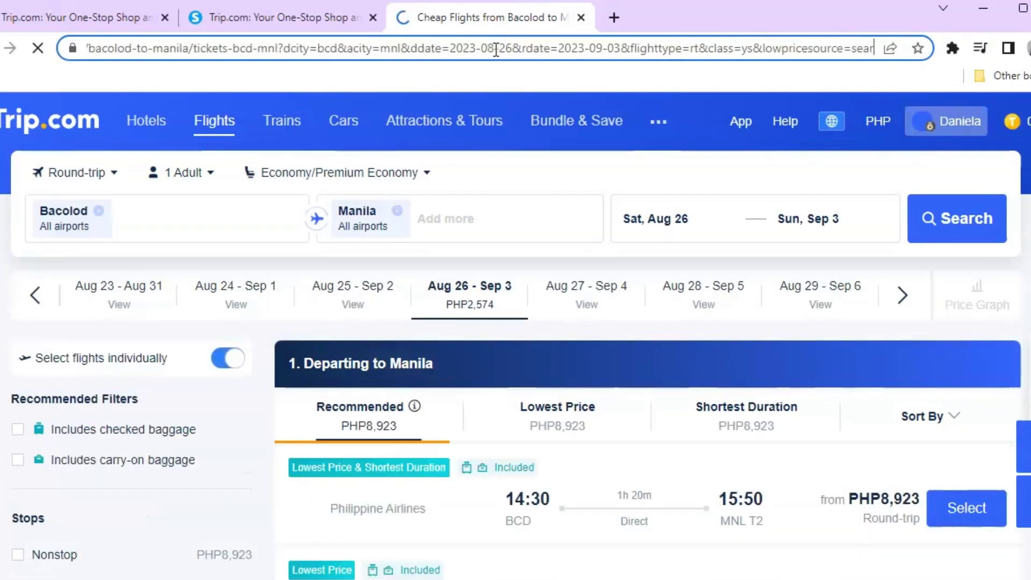
{"action": "key", "text": "Right"}
{"action": "key", "text": "Right"}
{"action": "key", "text": "Right"}
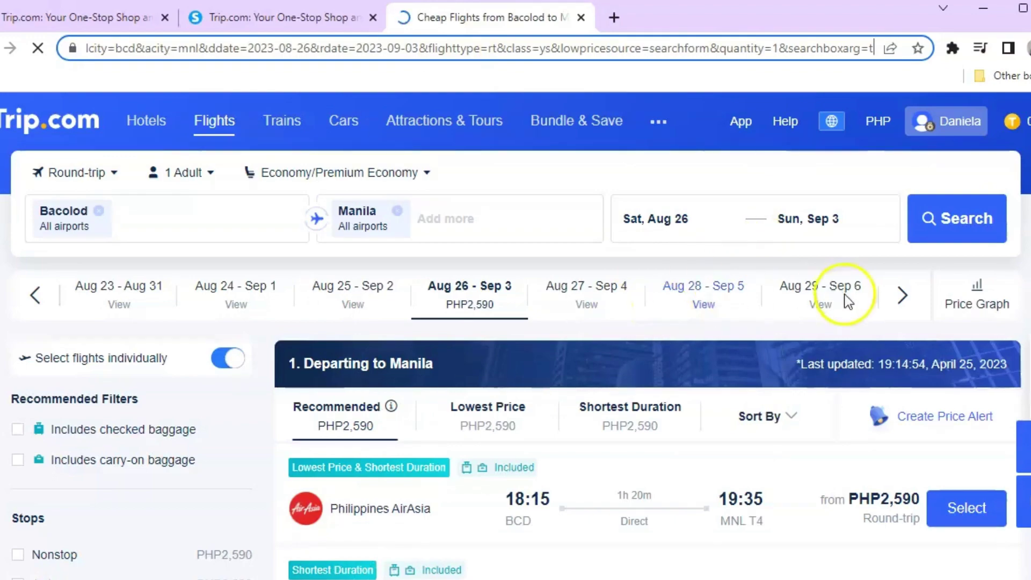
{"action": "scroll", "coordinate": [846, 300], "scroll_direction": "down", "scroll_amount": 2}
{"action": "scroll", "coordinate": [852, 329], "scroll_direction": "up", "scroll_amount": 2}
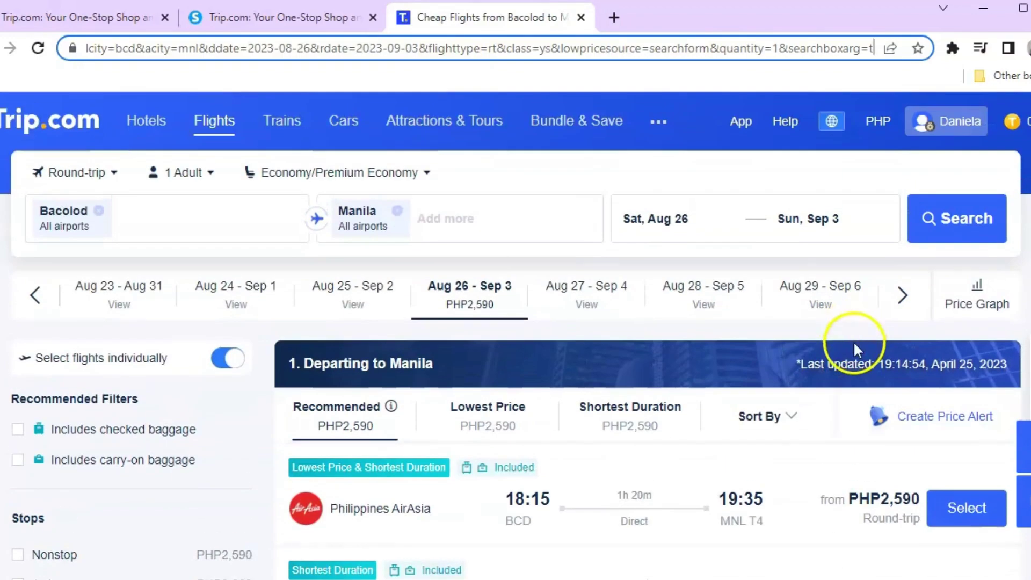
Step: Close the Trip.com flight results page and return to the flight search form in the article
{"action": "left_click", "coordinate": [286, 24]}
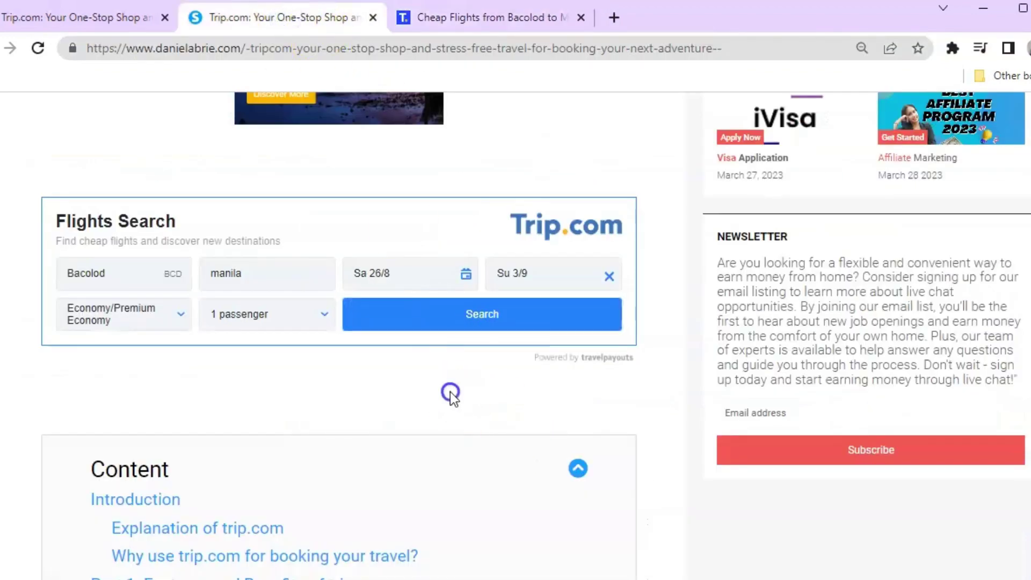
{"action": "left_click", "coordinate": [545, 19]}
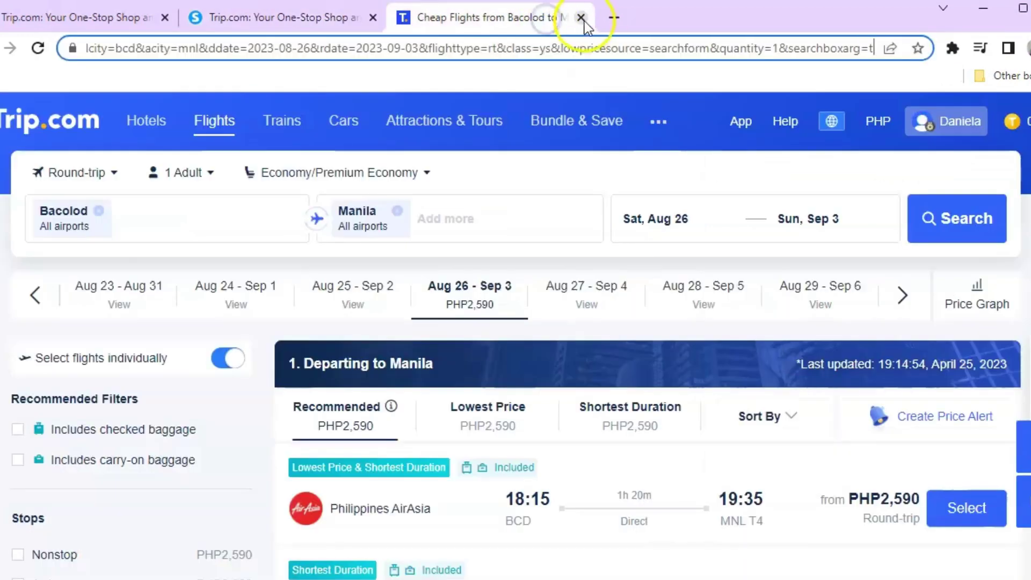
{"action": "key", "text": "ctrl+w"}
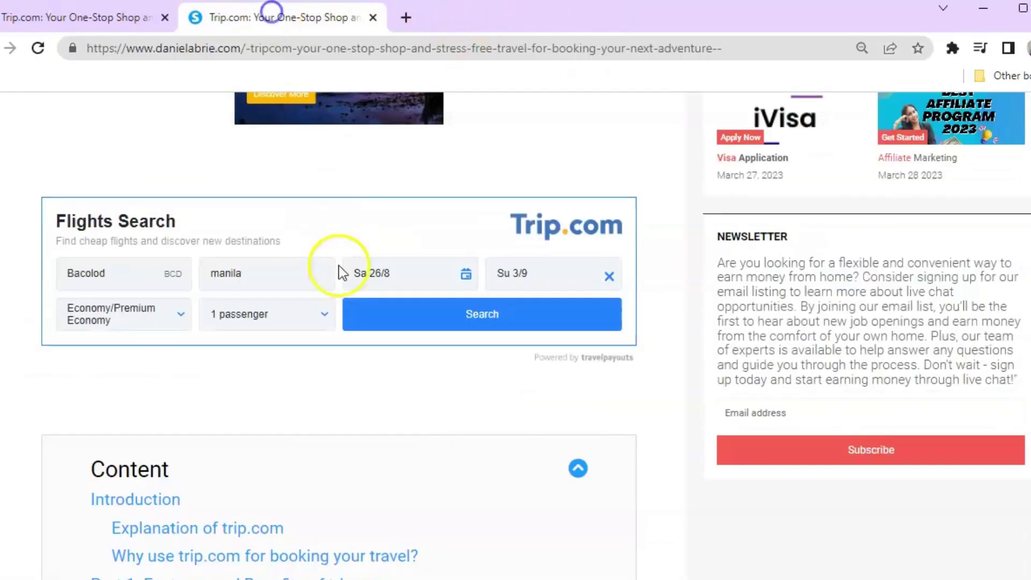
{"action": "left_click", "coordinate": [166, 272]}
{"action": "left_click", "coordinate": [465, 388]}
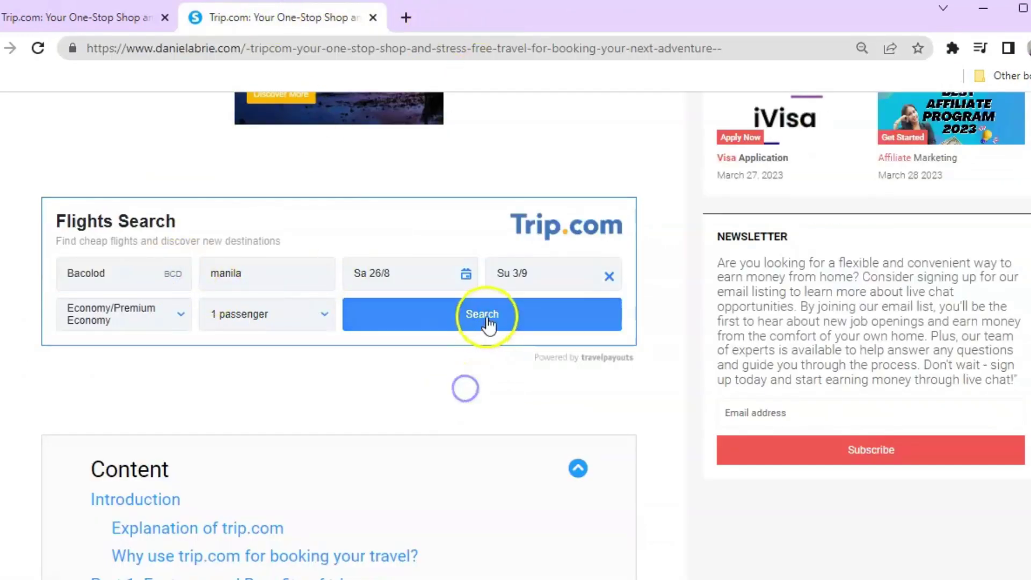
Step: Pick Economy/Premium Economy as the cabin class, run the article's flight search and repeat it on the Trip.com flights page it opens
{"action": "left_click", "coordinate": [308, 317]}
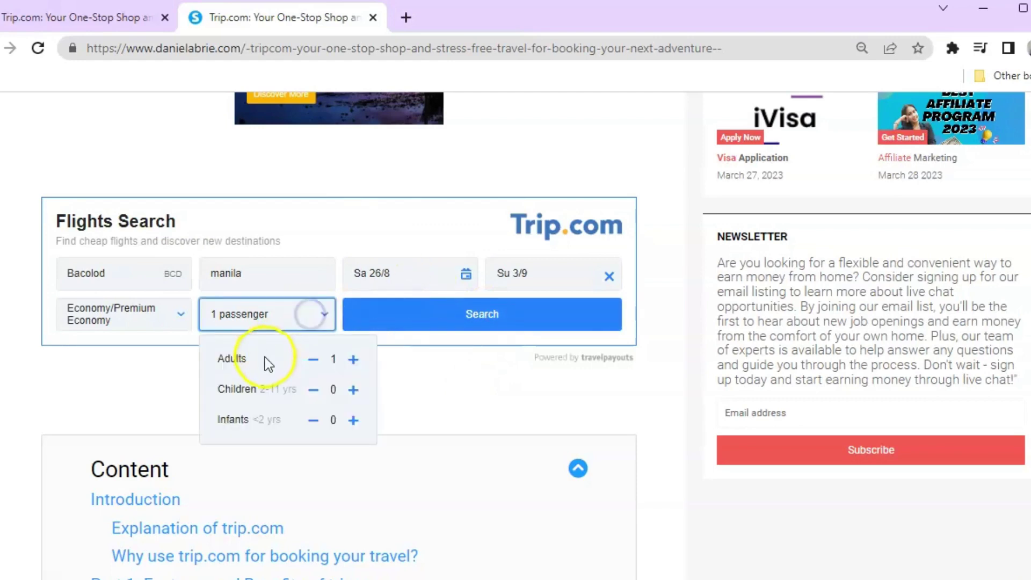
{"action": "left_click", "coordinate": [99, 322]}
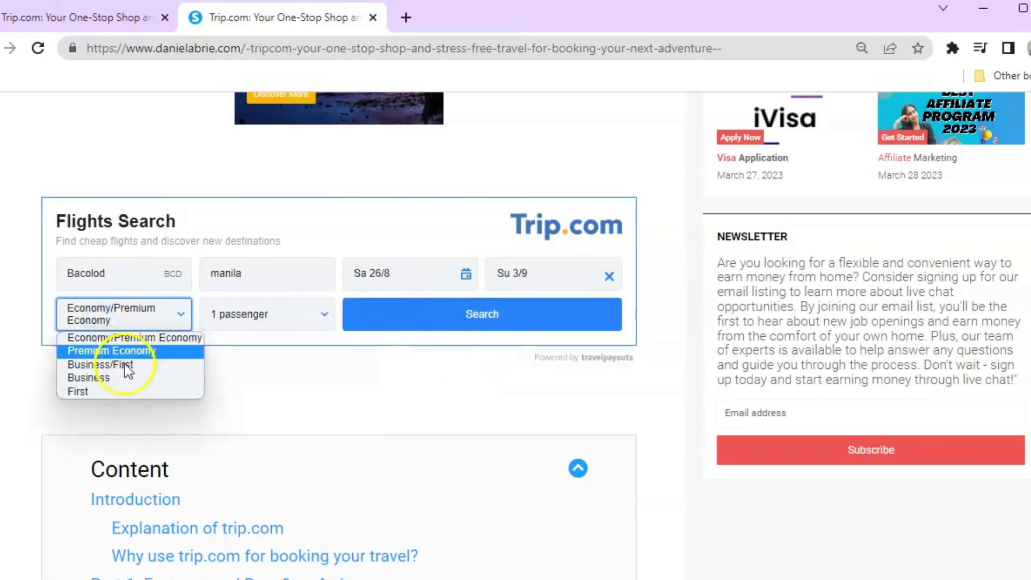
{"action": "left_click", "coordinate": [129, 338]}
{"action": "left_click", "coordinate": [495, 318]}
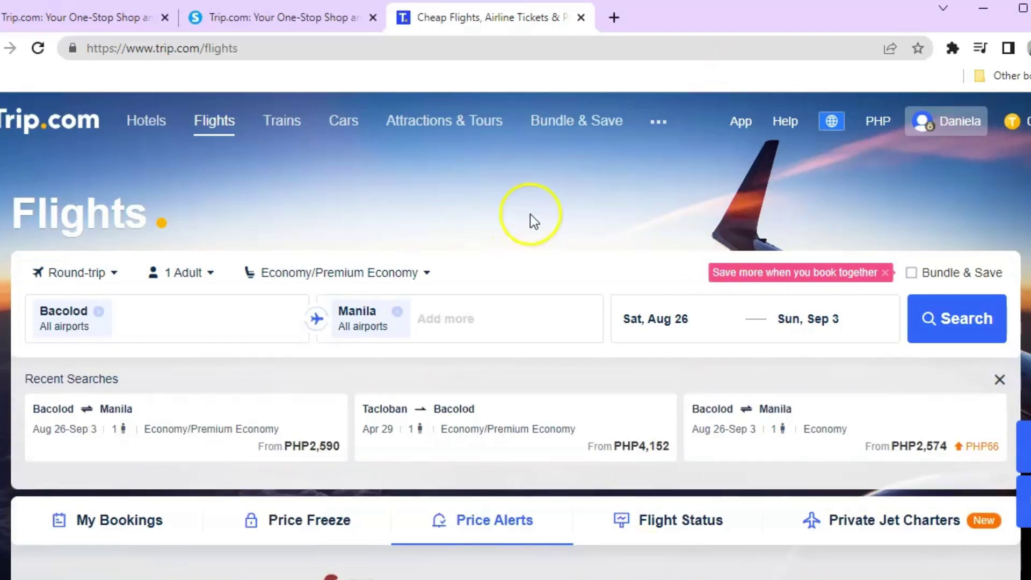
{"action": "left_click", "coordinate": [947, 322]}
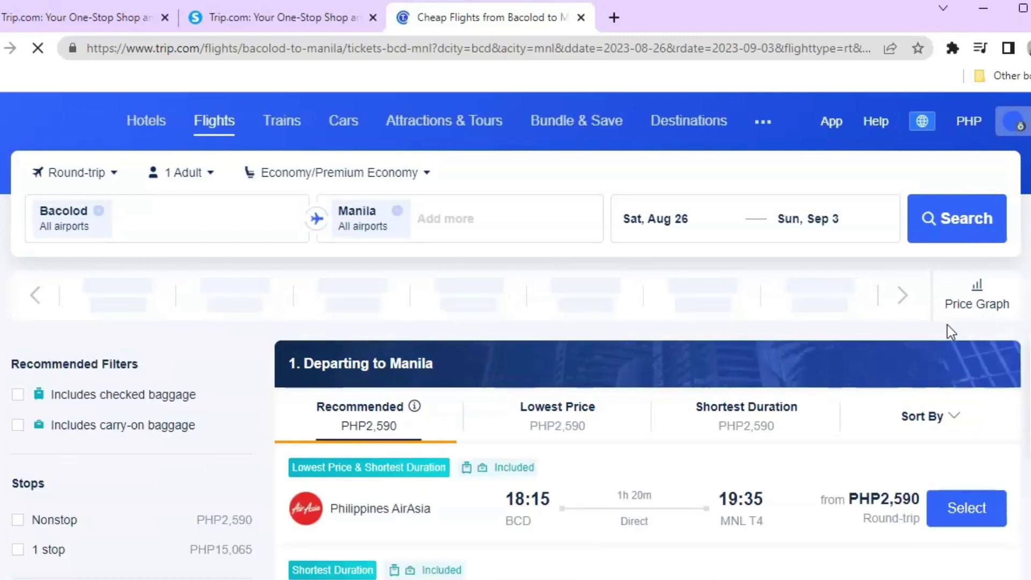
Step: Look over the departing flights and select the Philippines AirAsia flight at 18:15 from PHP2,590
{"action": "scroll", "coordinate": [943, 422], "scroll_direction": "down", "scroll_amount": 3}
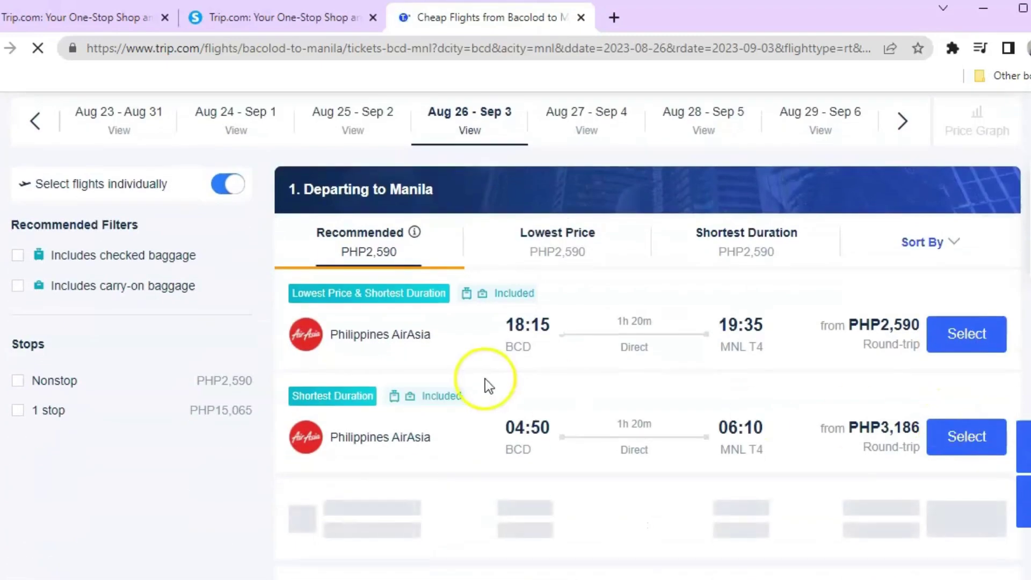
{"action": "scroll", "coordinate": [484, 379], "scroll_direction": "down", "scroll_amount": 2}
{"action": "mouse_move", "coordinate": [625, 264]}
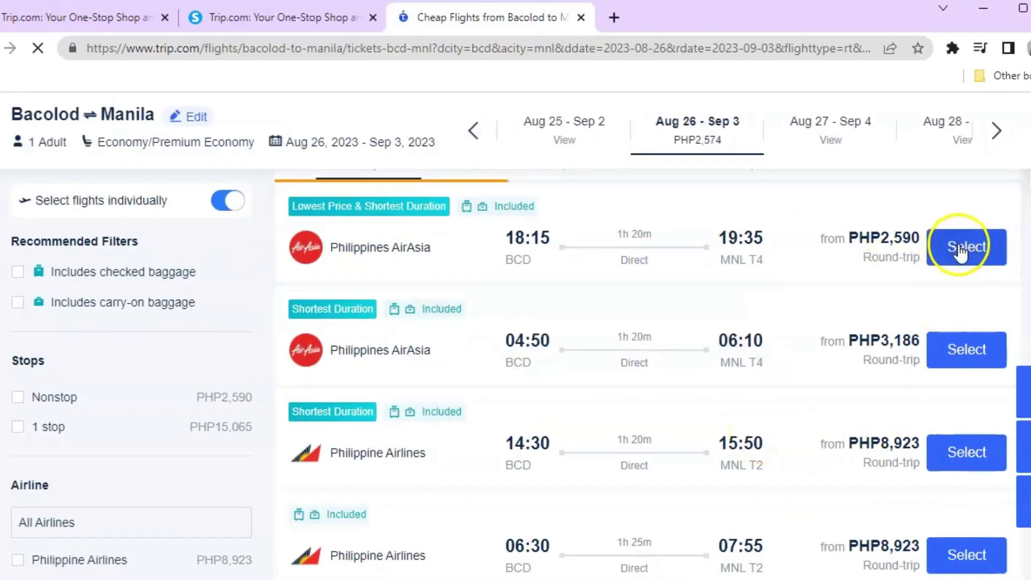
{"action": "scroll", "coordinate": [958, 344], "scroll_direction": "up", "scroll_amount": 2}
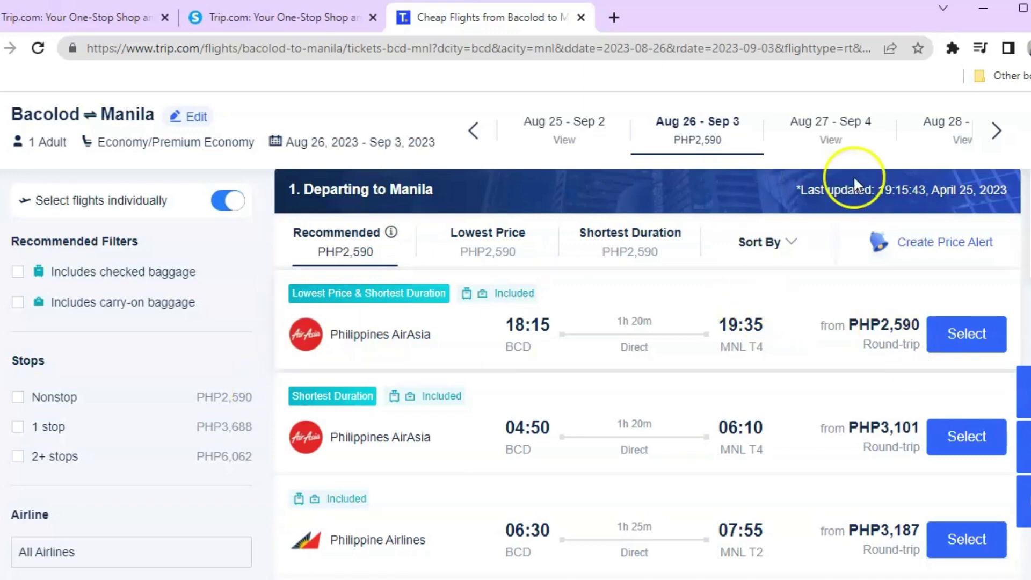
{"action": "left_click", "coordinate": [968, 335]}
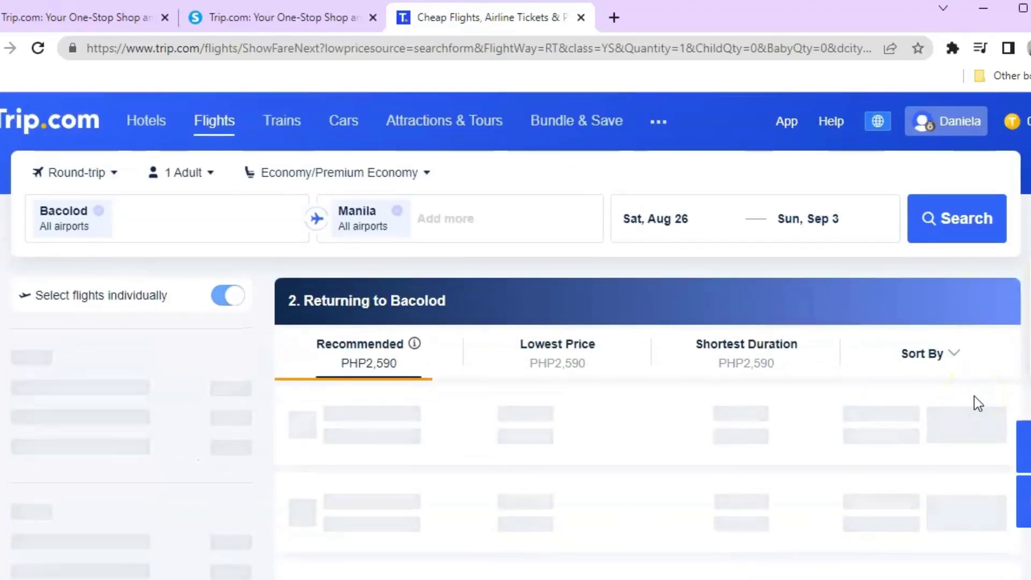
Step: Show the fare options of the 16:20 Philippines AirAsia return flight to Bacolod
{"action": "scroll", "coordinate": [974, 395], "scroll_direction": "down", "scroll_amount": 3}
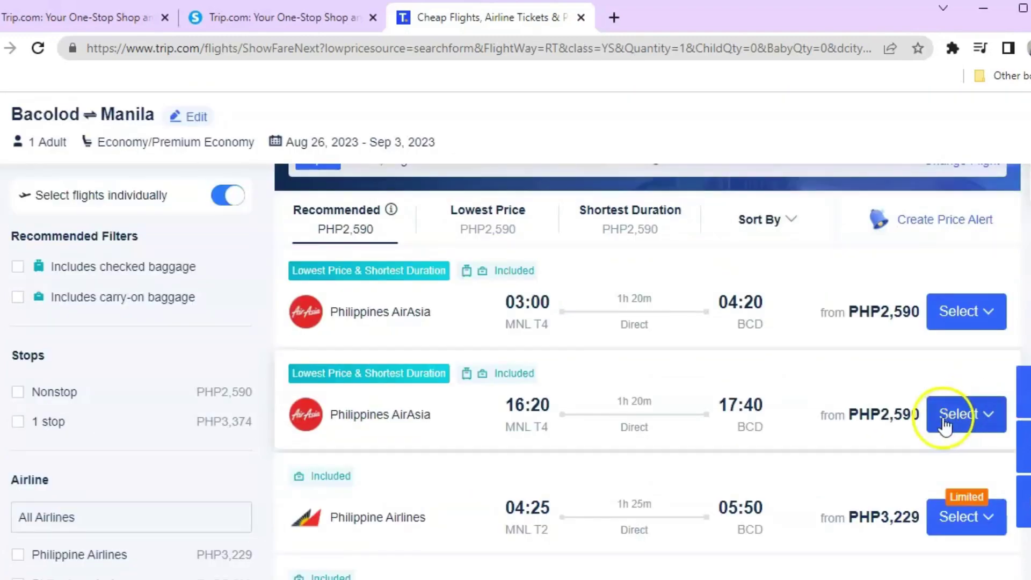
{"action": "scroll", "coordinate": [638, 402], "scroll_direction": "down", "scroll_amount": 1}
{"action": "scroll", "coordinate": [639, 401], "scroll_direction": "down", "scroll_amount": 1}
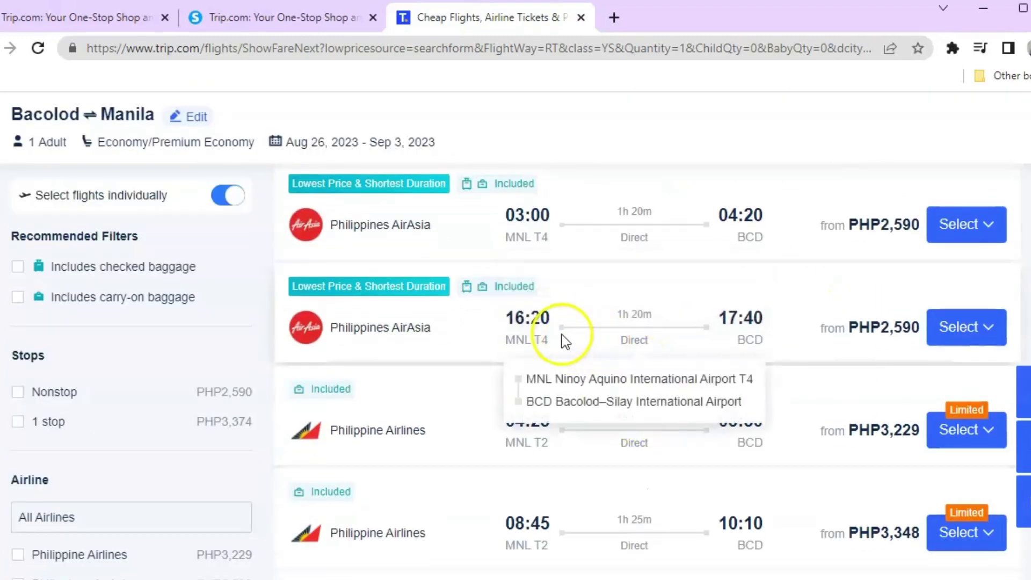
{"action": "left_click", "coordinate": [987, 334]}
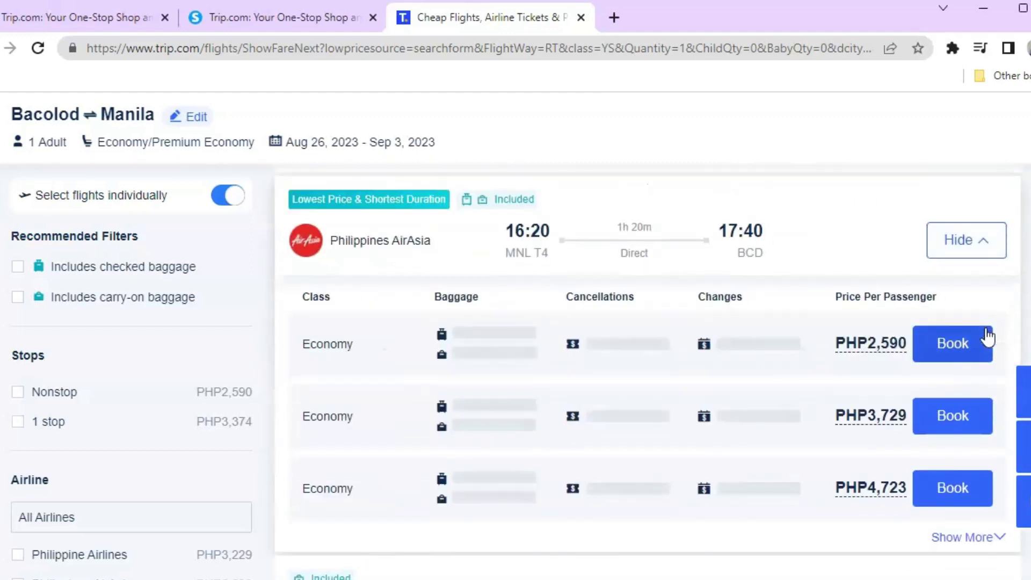
Step: Compare the baggage of the Economy fares and examine the cheapest fare's cancellation policy and baggage allowance
{"action": "mouse_move", "coordinate": [468, 357]}
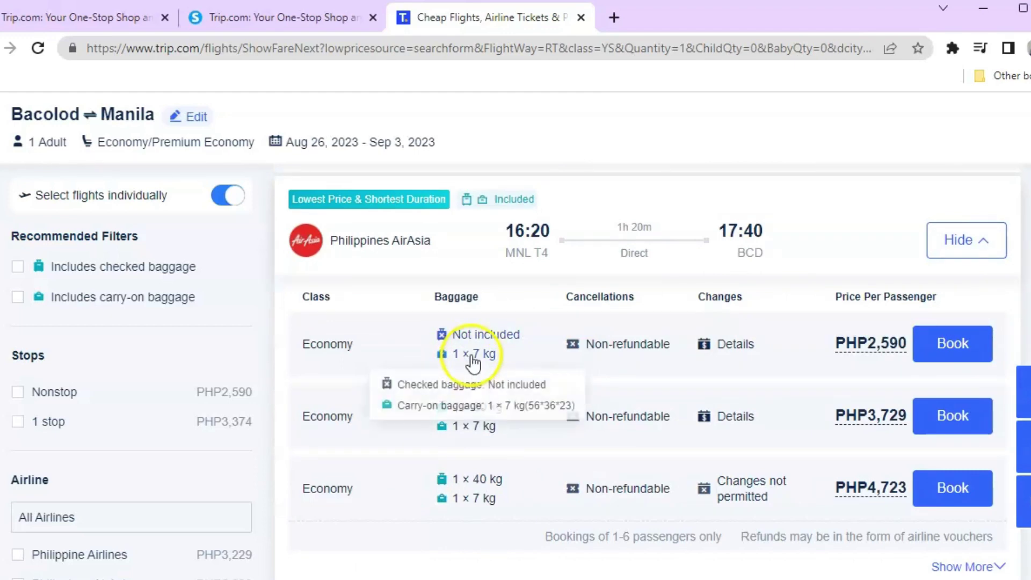
{"action": "mouse_move", "coordinate": [475, 438]}
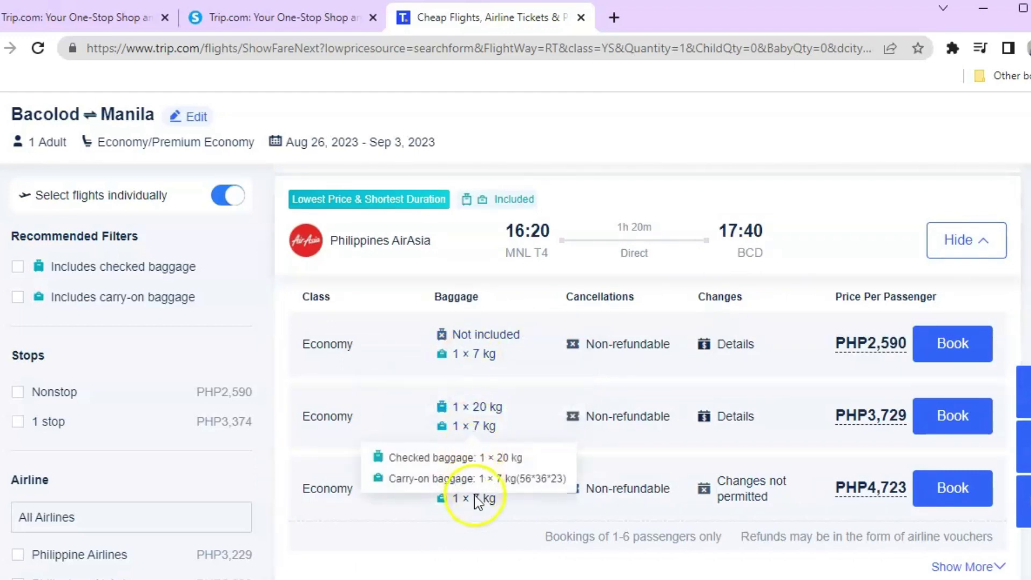
{"action": "left_click", "coordinate": [718, 348]}
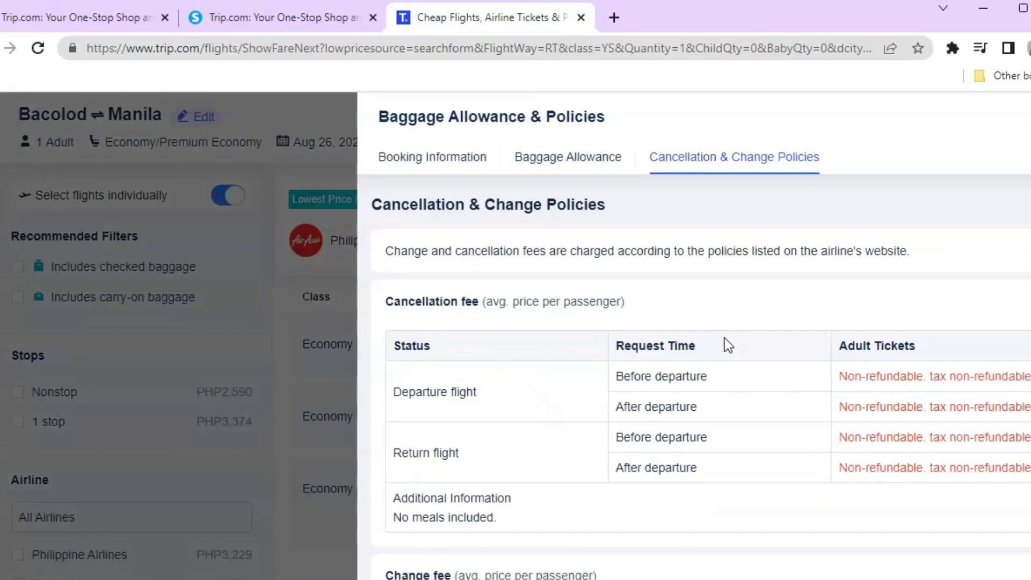
{"action": "left_click", "coordinate": [572, 159]}
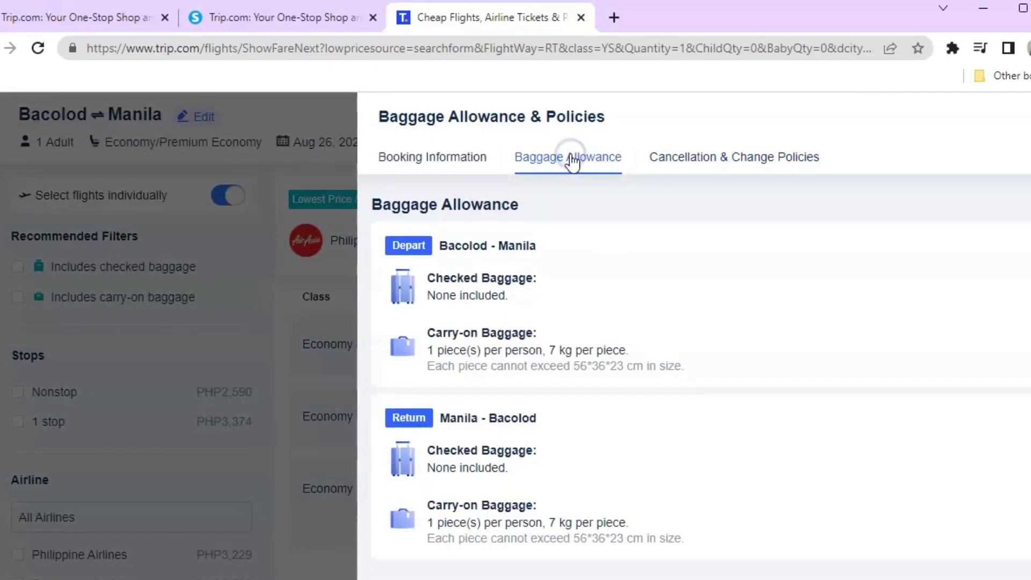
Step: Review the cheapest fare's booking information, ticketing guarantee, and cancellation and change fees, and close the policy details
{"action": "left_click", "coordinate": [437, 159]}
{"action": "scroll", "coordinate": [737, 379], "scroll_direction": "down", "scroll_amount": 1}
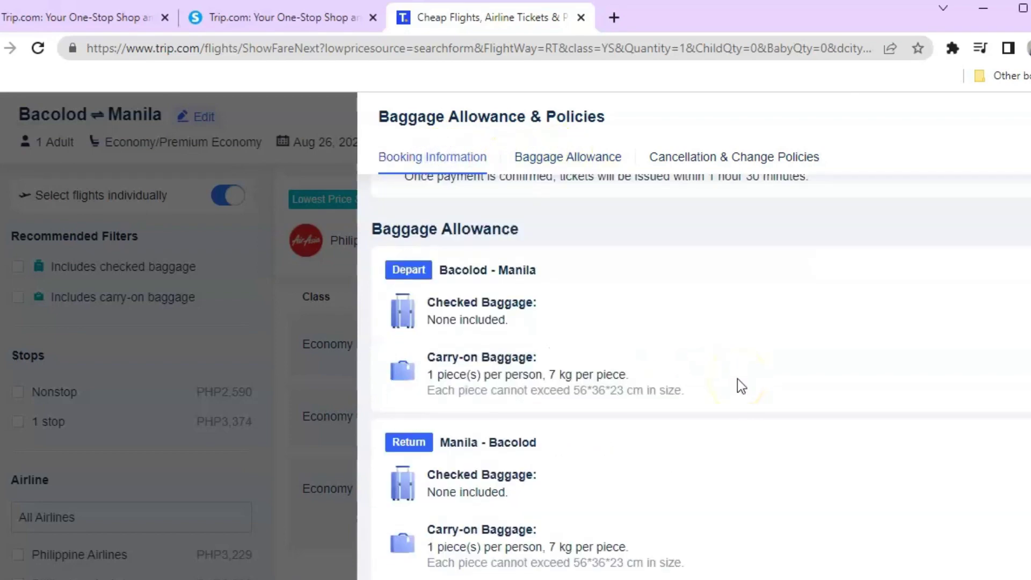
{"action": "scroll", "coordinate": [646, 340], "scroll_direction": "up", "scroll_amount": 1}
{"action": "left_click_drag", "start_coordinate": [558, 266], "coordinate": [852, 273]}
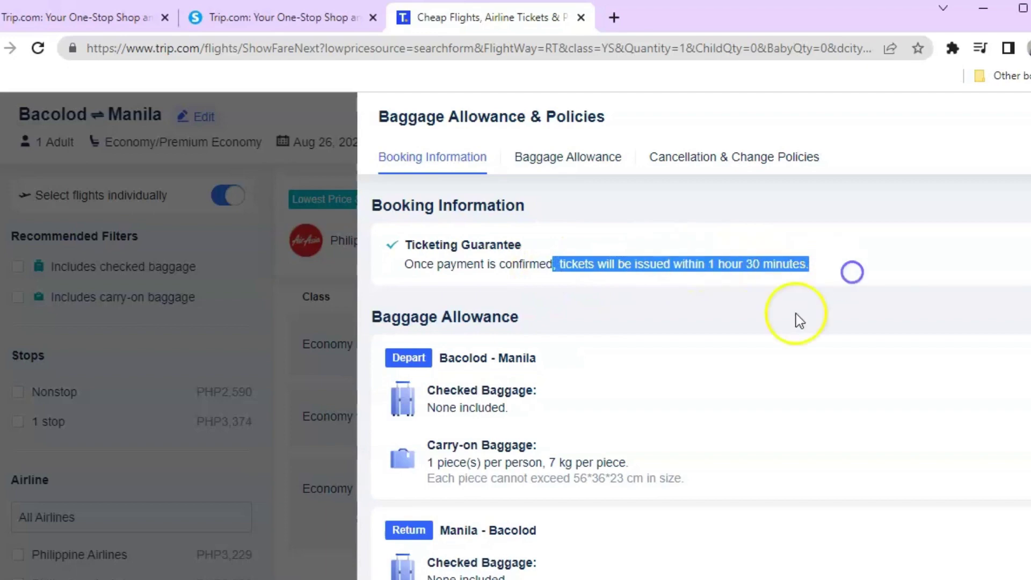
{"action": "left_click", "coordinate": [796, 311]}
{"action": "scroll", "coordinate": [835, 450], "scroll_direction": "down", "scroll_amount": 5}
{"action": "scroll", "coordinate": [843, 472], "scroll_direction": "down", "scroll_amount": 6}
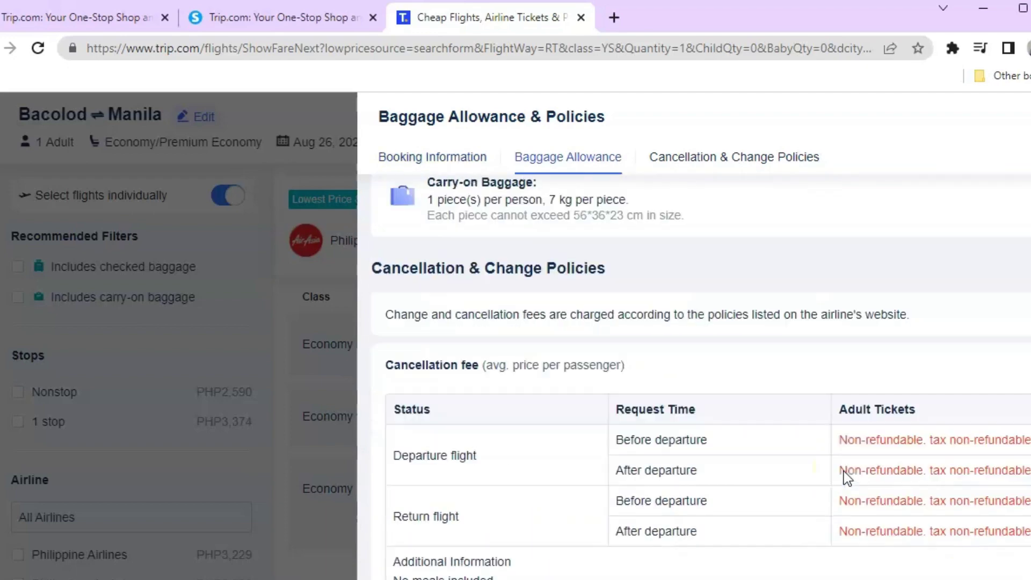
{"action": "scroll", "coordinate": [843, 477], "scroll_direction": "down", "scroll_amount": 2}
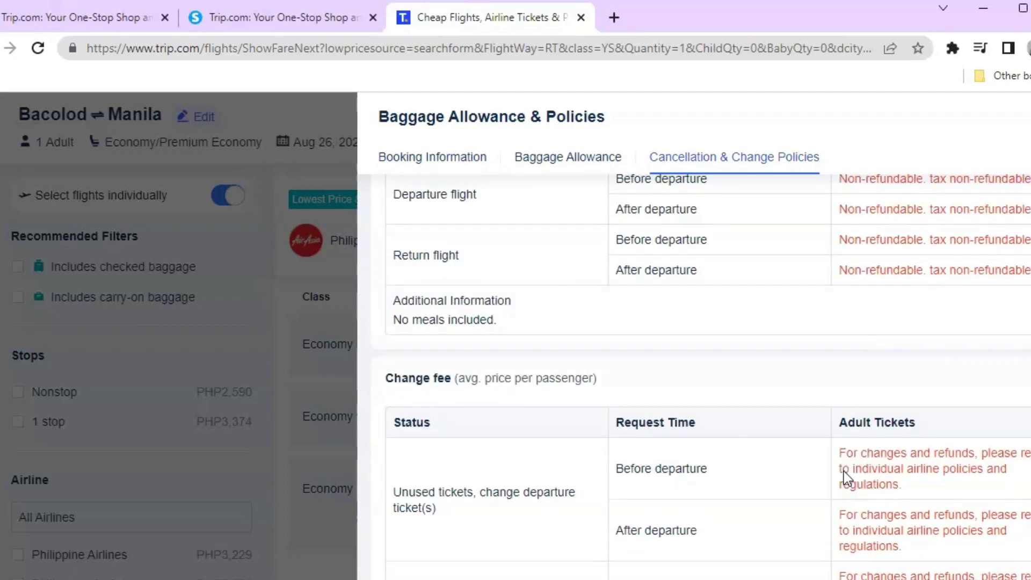
{"action": "scroll", "coordinate": [843, 472], "scroll_direction": "up", "scroll_amount": 10}
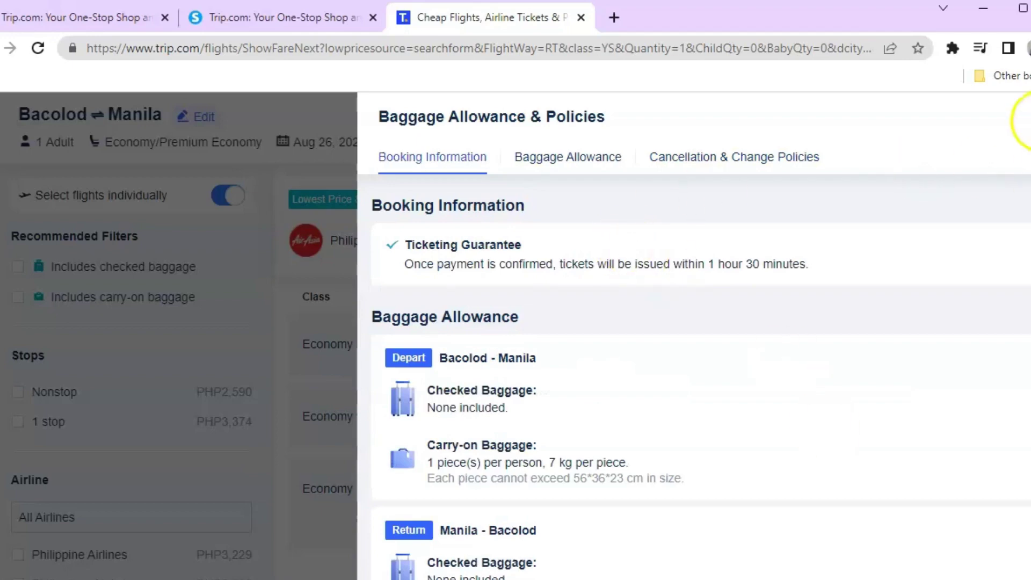
{"action": "left_click", "coordinate": [1026, 116]}
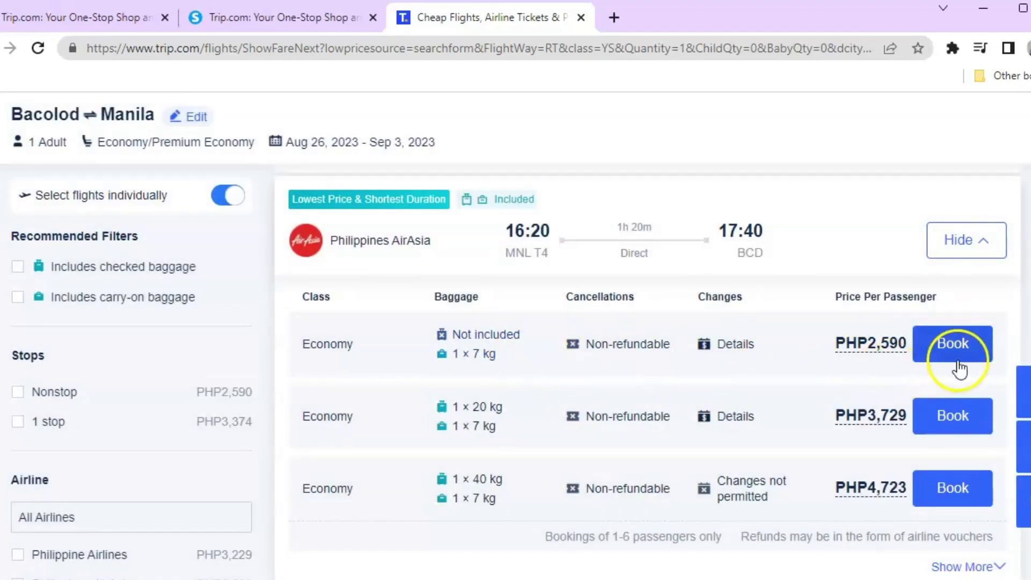
Step: Book the PHP2,590 Economy fare and check the flights and baggage information on the passenger page
{"action": "left_click", "coordinate": [947, 344]}
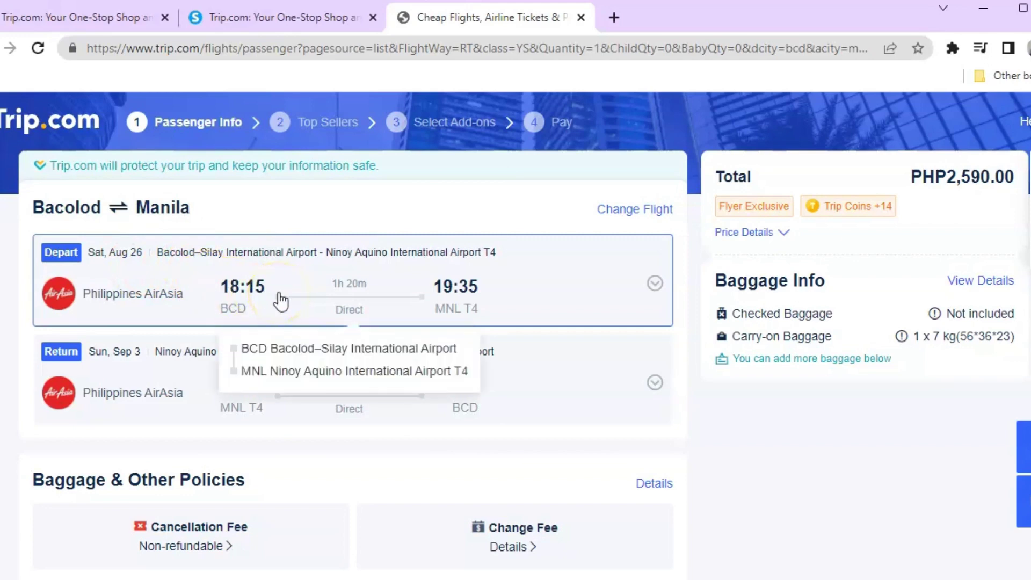
{"action": "left_click", "coordinate": [178, 372]}
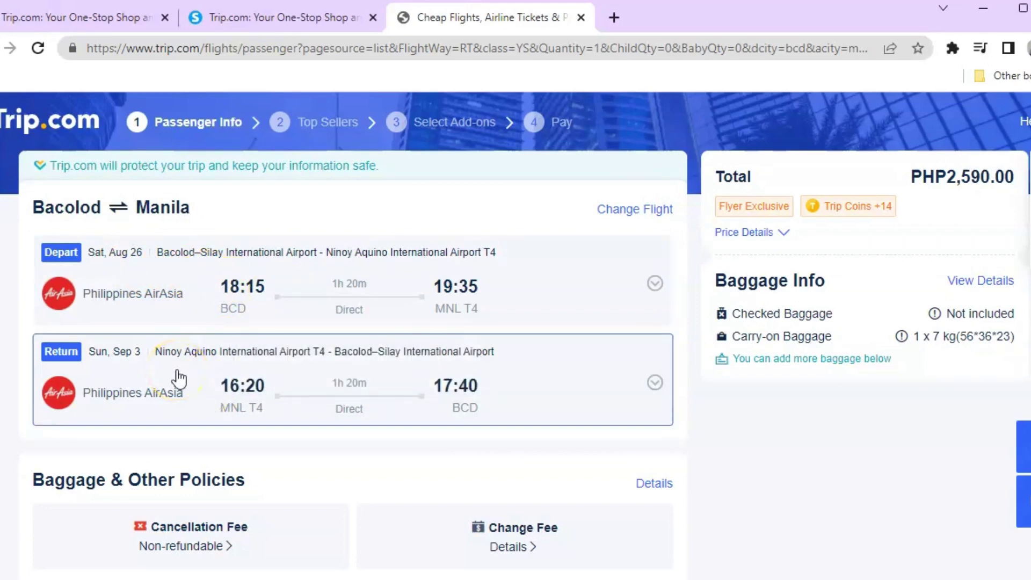
{"action": "left_click", "coordinate": [829, 366]}
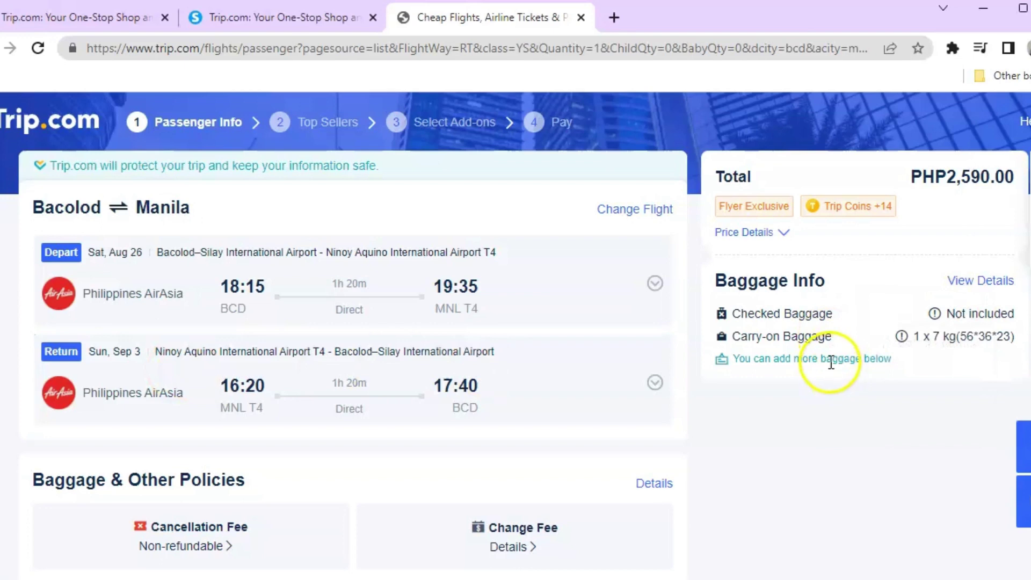
{"action": "left_click_drag", "start_coordinate": [716, 359], "coordinate": [904, 368]}
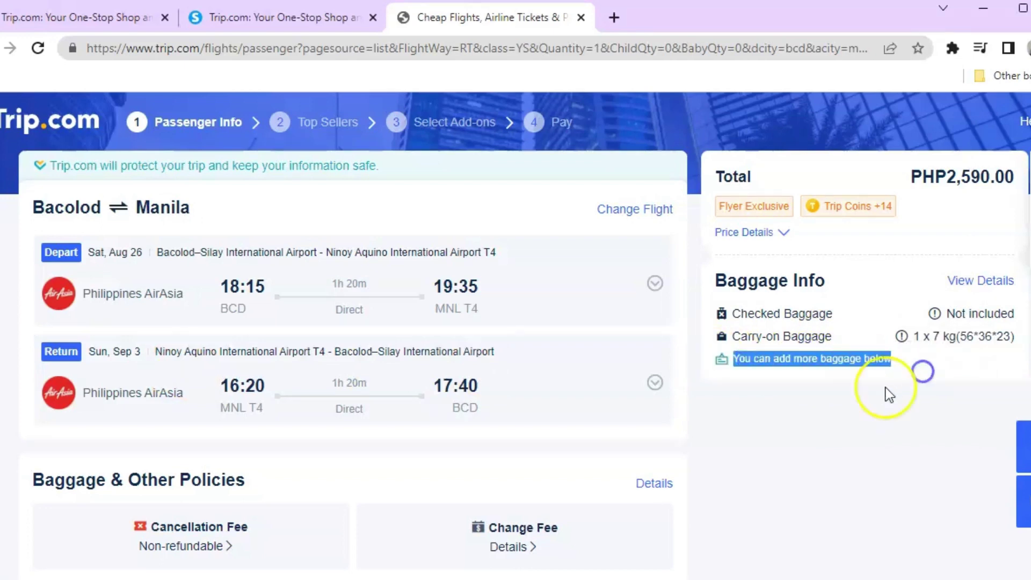
{"action": "left_click", "coordinate": [885, 389]}
Step: Open the change fee details of the booking and read through the cancellation and change policies
{"action": "scroll", "coordinate": [553, 431], "scroll_direction": "down", "scroll_amount": 5}
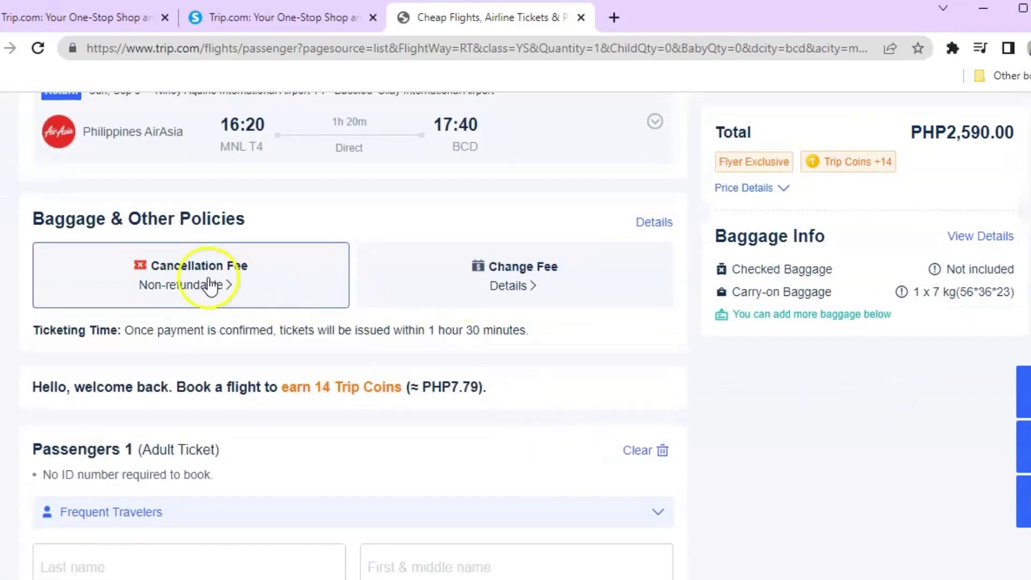
{"action": "left_click", "coordinate": [530, 281]}
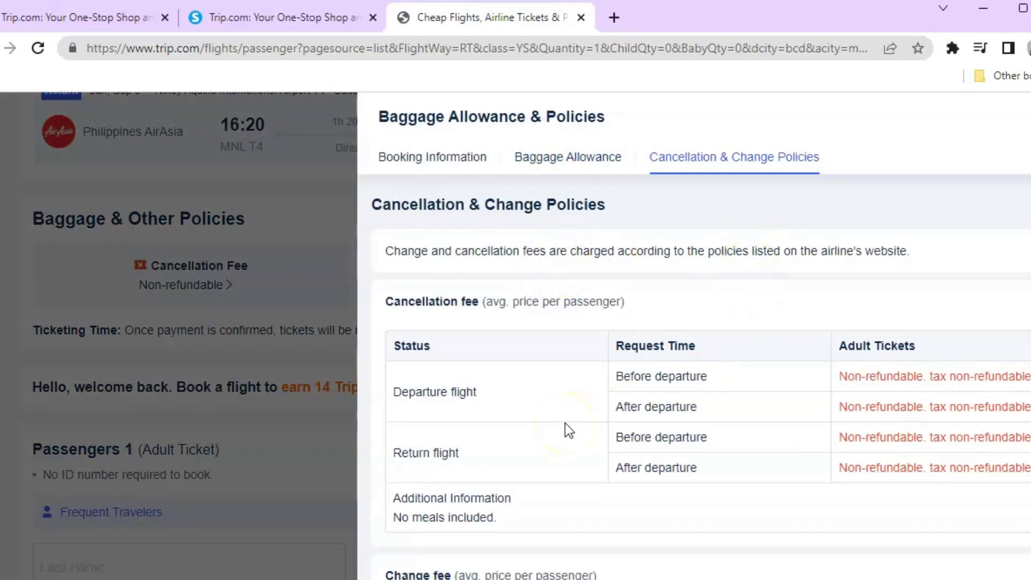
{"action": "scroll", "coordinate": [719, 448], "scroll_direction": "down", "scroll_amount": 2}
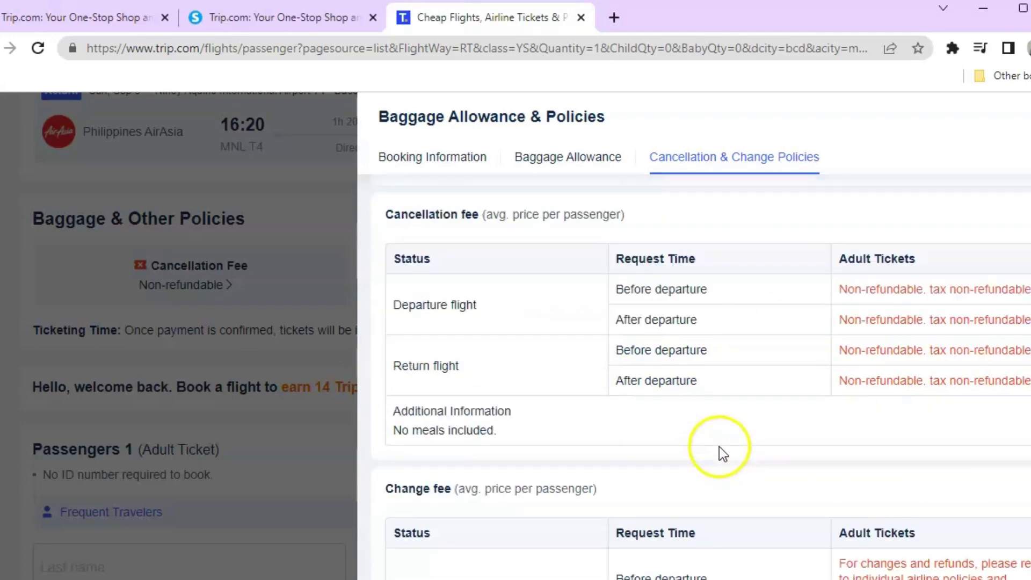
{"action": "scroll", "coordinate": [709, 460], "scroll_direction": "down", "scroll_amount": 4}
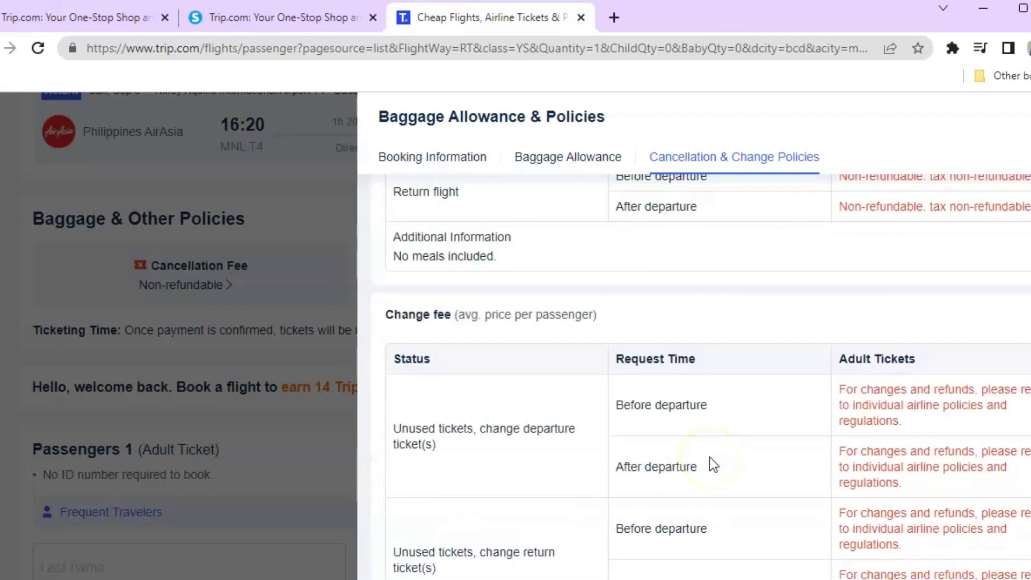
{"action": "scroll", "coordinate": [713, 462], "scroll_direction": "down", "scroll_amount": 2}
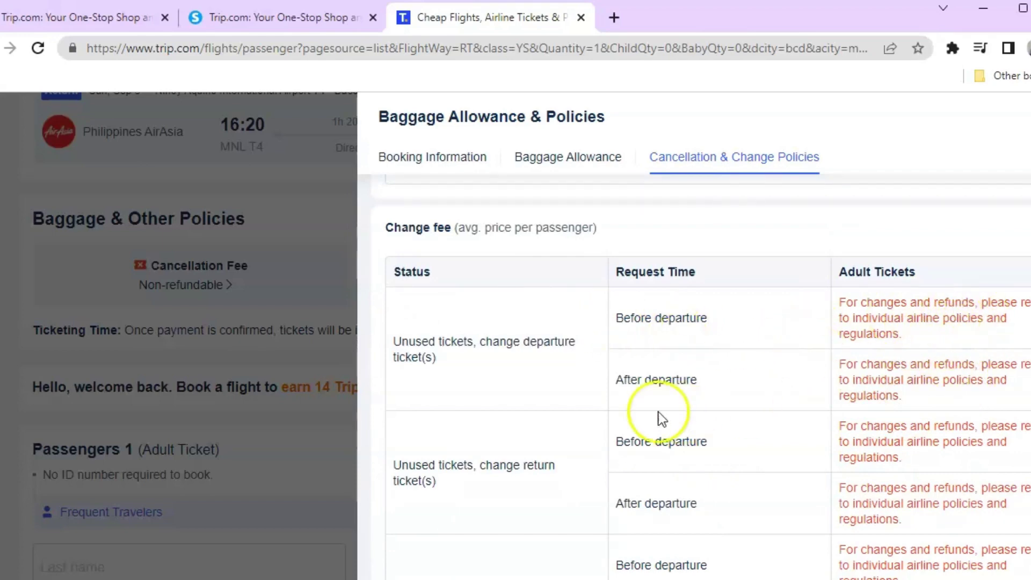
{"action": "scroll", "coordinate": [659, 410], "scroll_direction": "down", "scroll_amount": 2}
{"action": "scroll", "coordinate": [665, 424], "scroll_direction": "down", "scroll_amount": 2}
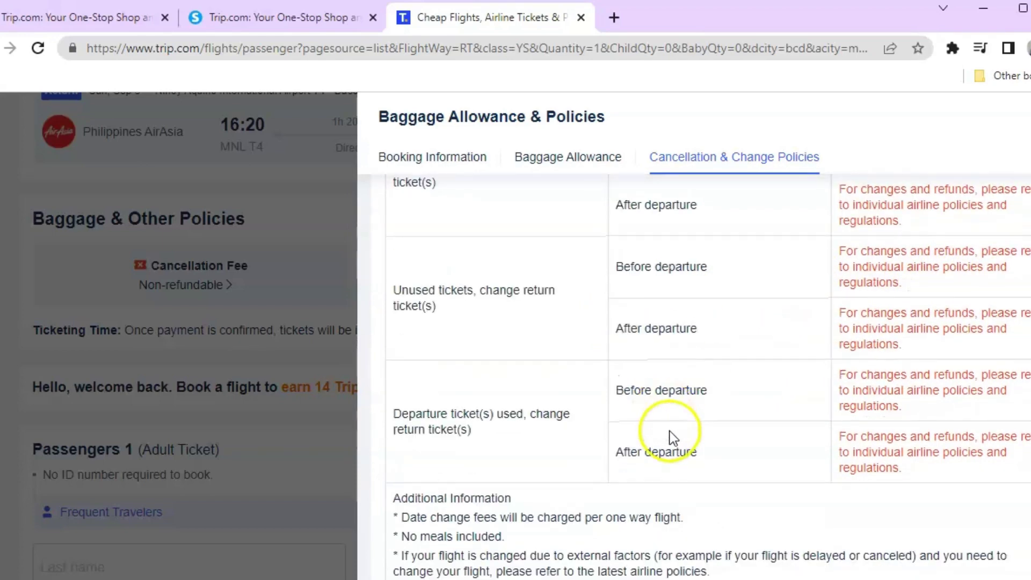
Step: Close the baggage and cancellation policies and check the passenger form's name, gender and date of birth fields
{"action": "scroll", "coordinate": [518, 340], "scroll_direction": "up", "scroll_amount": 20}
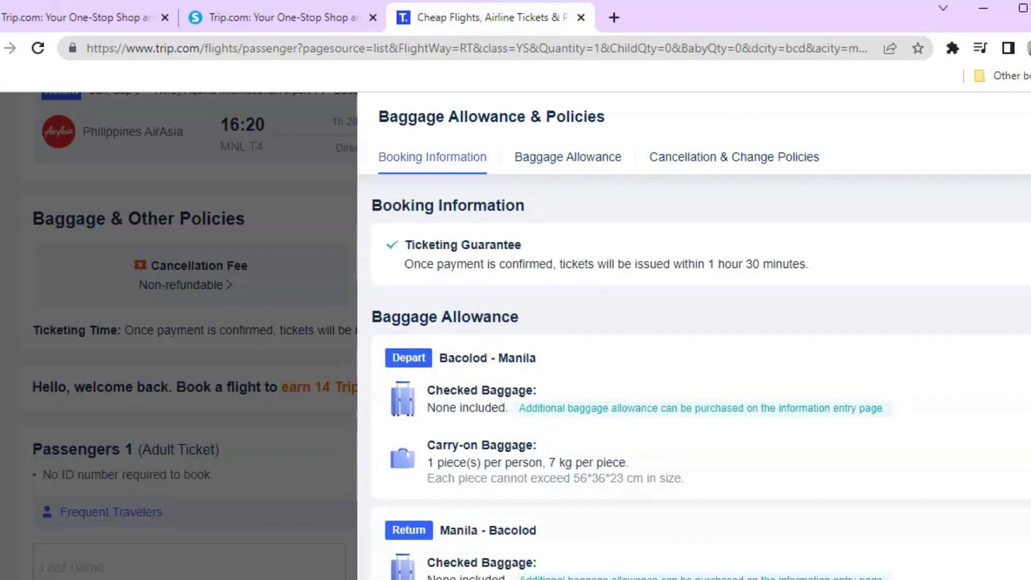
{"action": "key", "text": "Escape"}
{"action": "scroll", "coordinate": [445, 405], "scroll_direction": "down", "scroll_amount": 5}
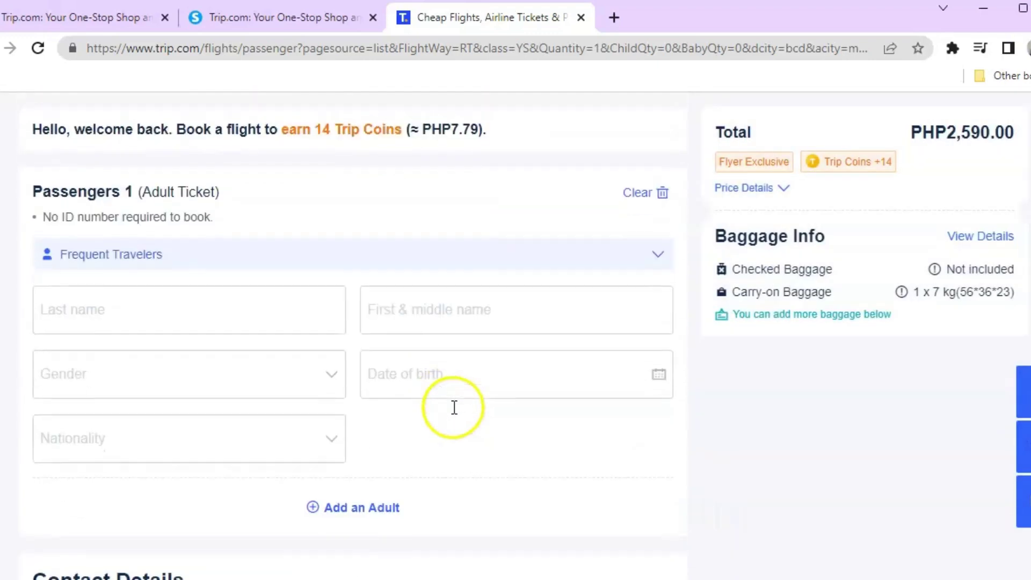
{"action": "left_click_drag", "start_coordinate": [39, 219], "coordinate": [281, 219]}
{"action": "left_click", "coordinate": [199, 307]}
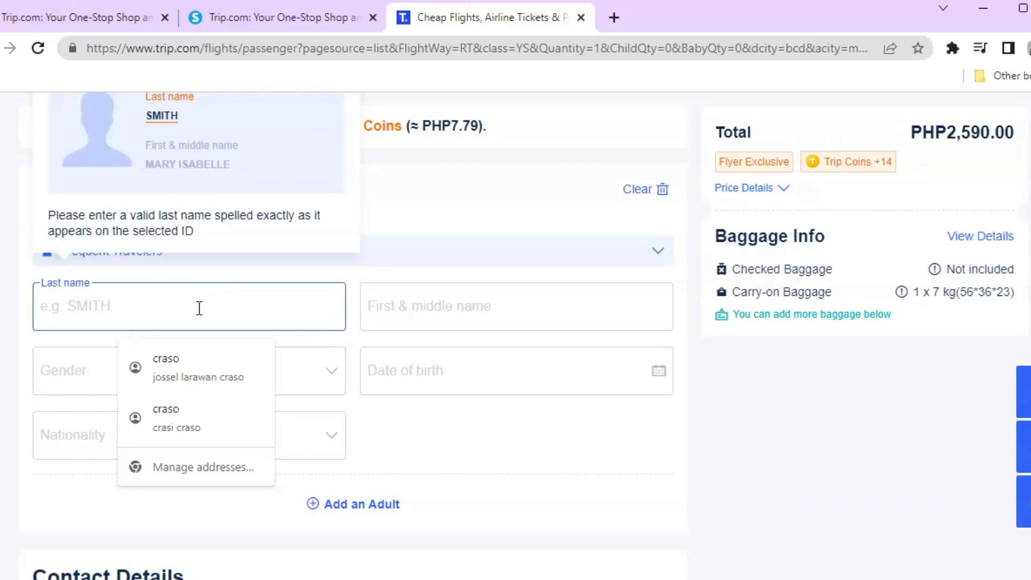
{"action": "left_click", "coordinate": [417, 312]}
{"action": "left_click", "coordinate": [190, 376]}
{"action": "left_click", "coordinate": [376, 370]}
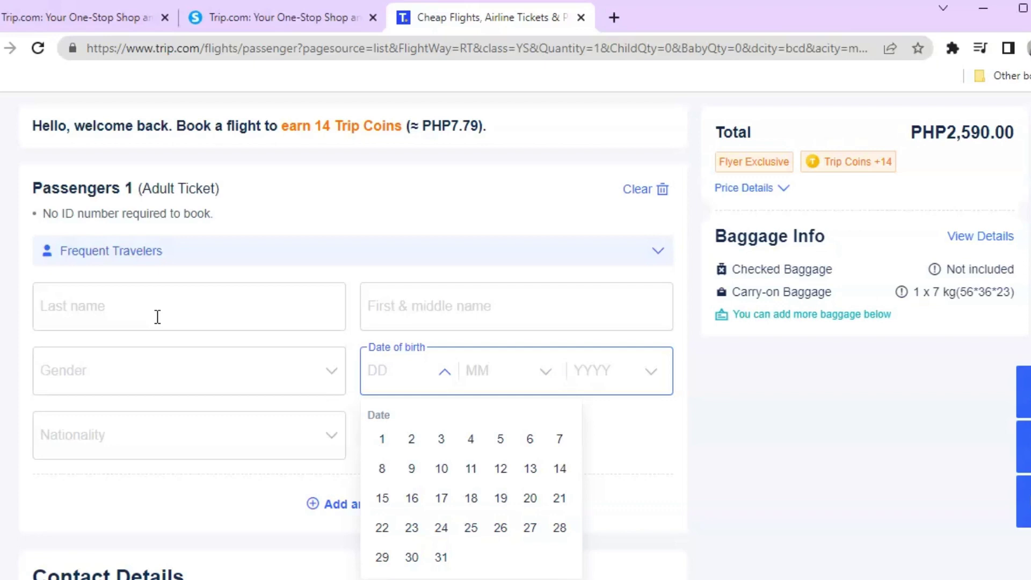
{"action": "left_click", "coordinate": [157, 317]}
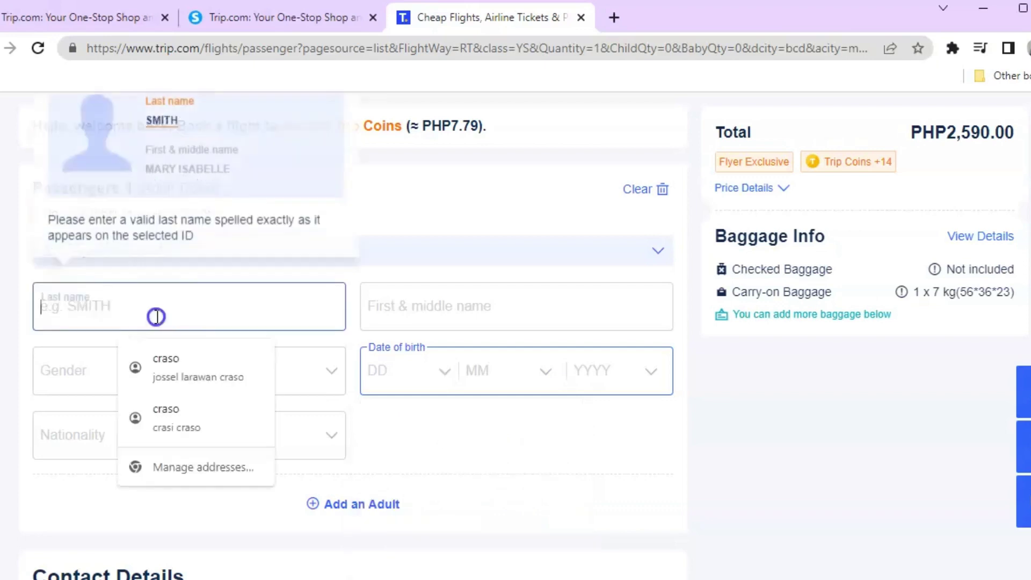
{"action": "type", "text": "Coren"}
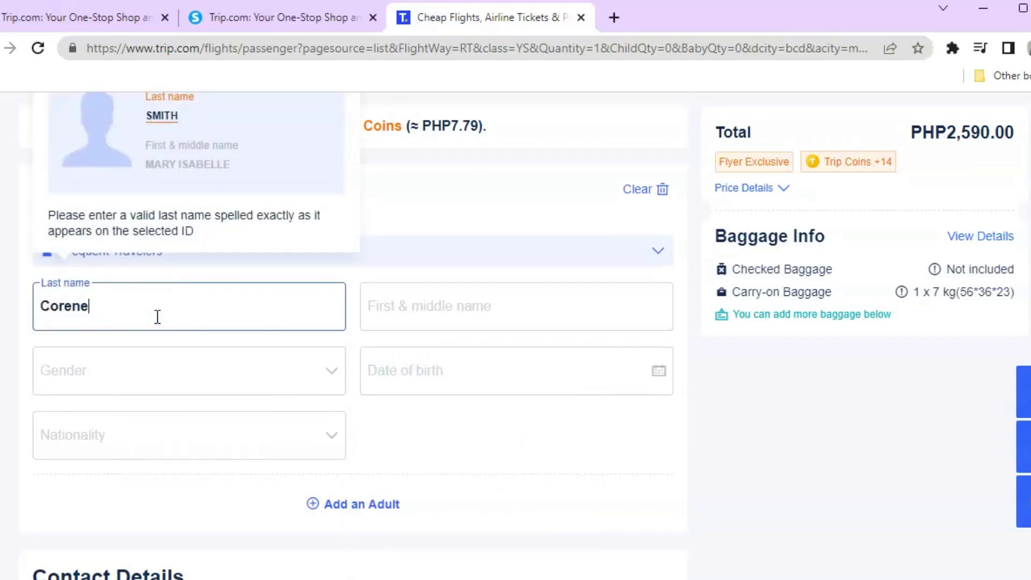
{"action": "type", "text": "e"}
{"action": "key", "text": "BackSpace"}
{"action": "key", "text": "BackSpace"}
{"action": "key", "text": "BackSpace"}
{"action": "key", "text": "BackSpace"}
{"action": "key", "text": "BackSpace"}
{"action": "key", "text": "BackSpace"}
{"action": "type", "text": "A"}
{"action": "key", "text": "BackSpace"}
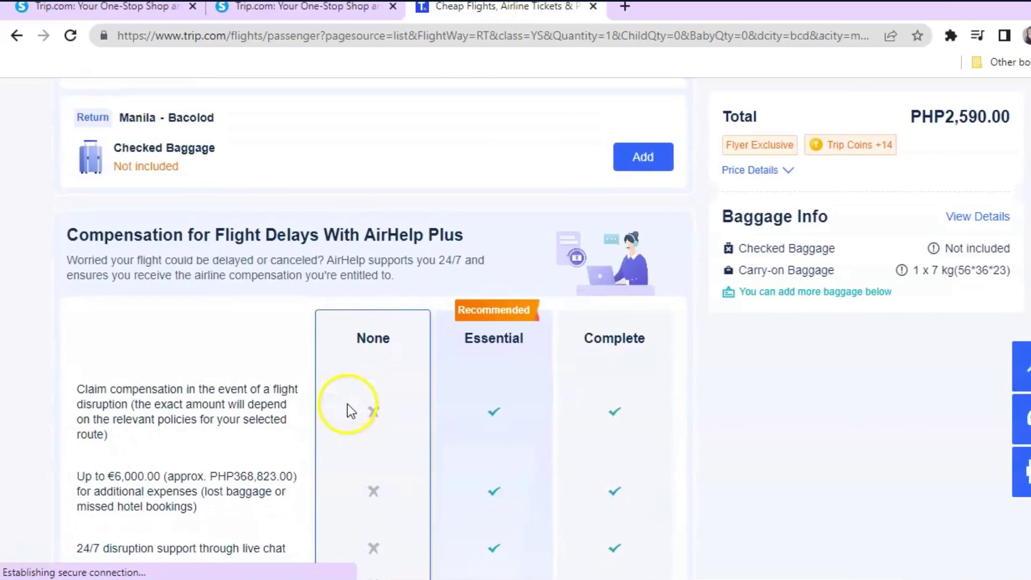
Step: Read the AirHelp Plus flight delay compensation offer and compare the benefits and prices of its None, Essential and Complete plans
{"action": "scroll", "coordinate": [347, 411], "scroll_direction": "down", "scroll_amount": 5}
{"action": "scroll", "coordinate": [347, 411], "scroll_direction": "up", "scroll_amount": 4}
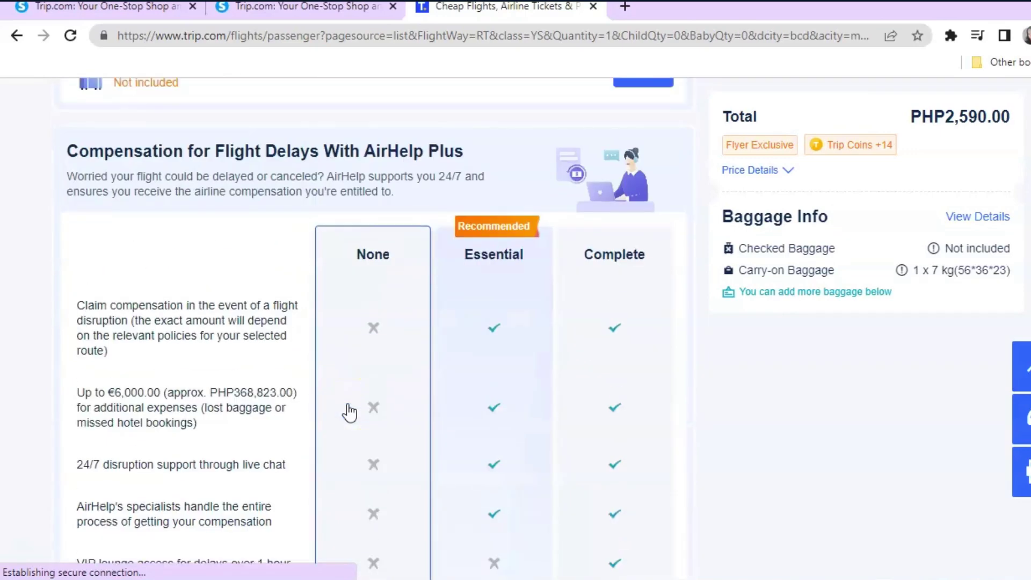
{"action": "scroll", "coordinate": [333, 385], "scroll_direction": "up", "scroll_amount": 2}
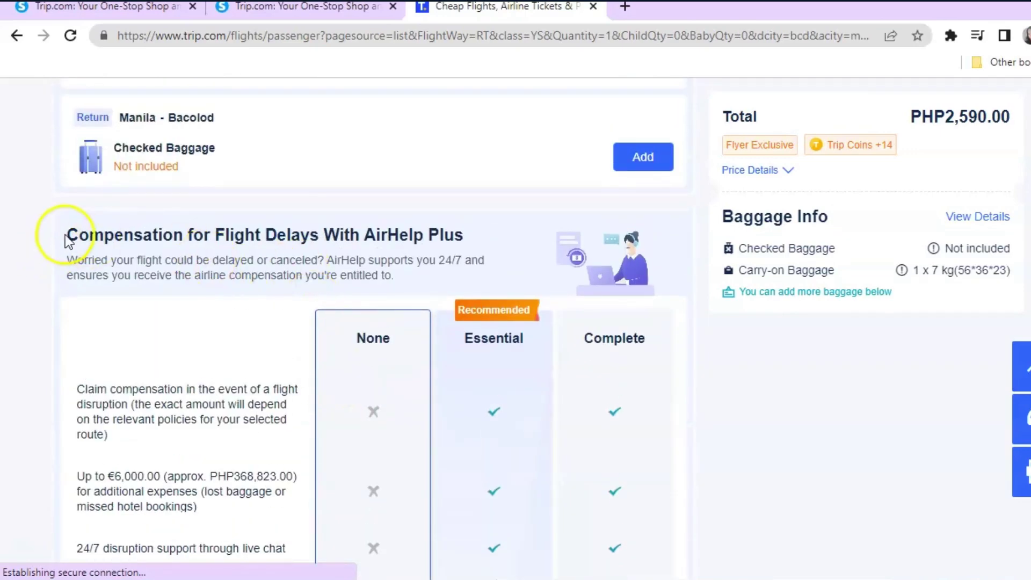
{"action": "left_click_drag", "start_coordinate": [66, 234], "coordinate": [408, 277]}
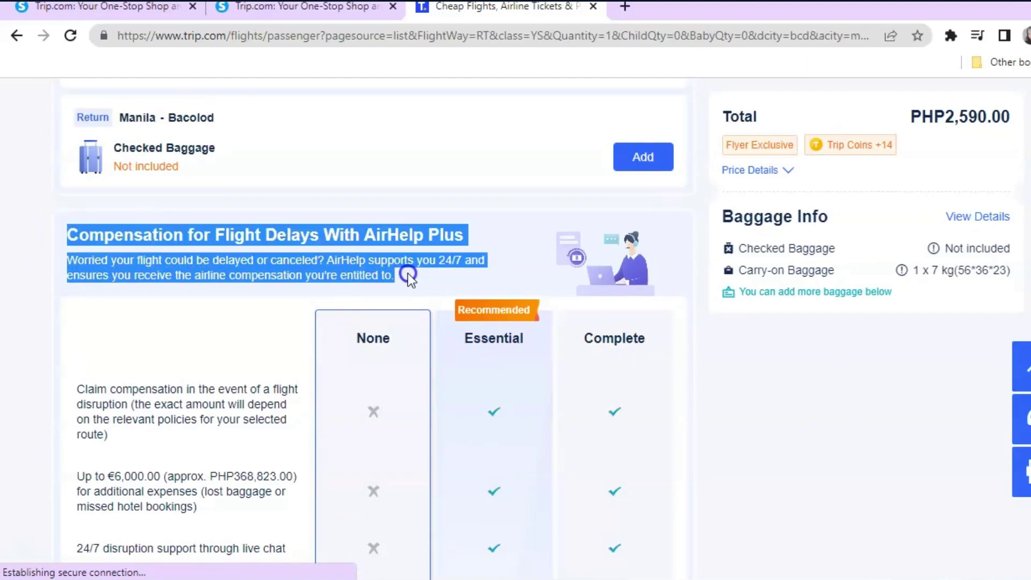
{"action": "left_click", "coordinate": [198, 291]}
{"action": "scroll", "coordinate": [198, 295], "scroll_direction": "down", "scroll_amount": 3}
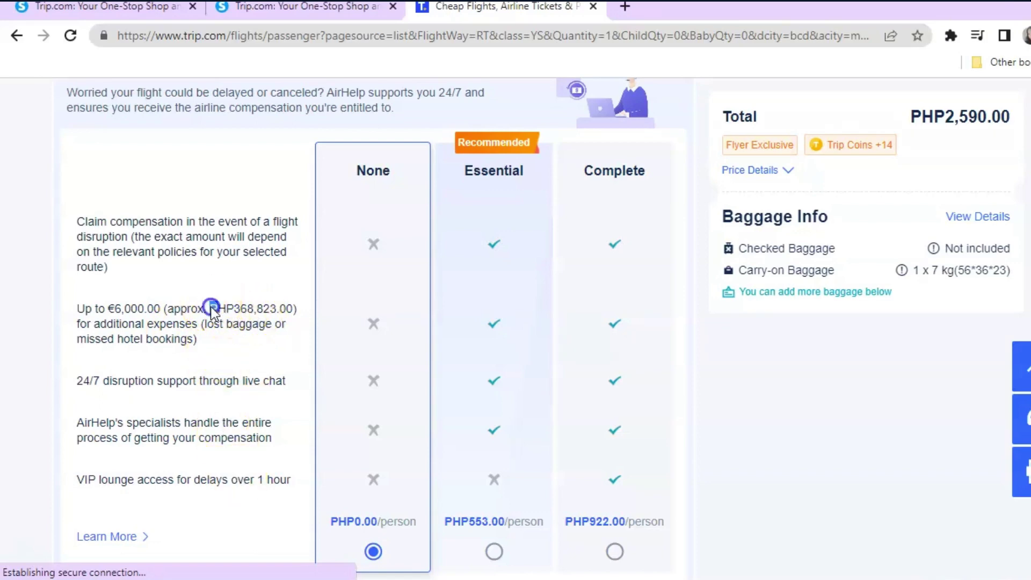
{"action": "left_click_drag", "start_coordinate": [210, 307], "coordinate": [280, 321]}
{"action": "left_click", "coordinate": [177, 339]}
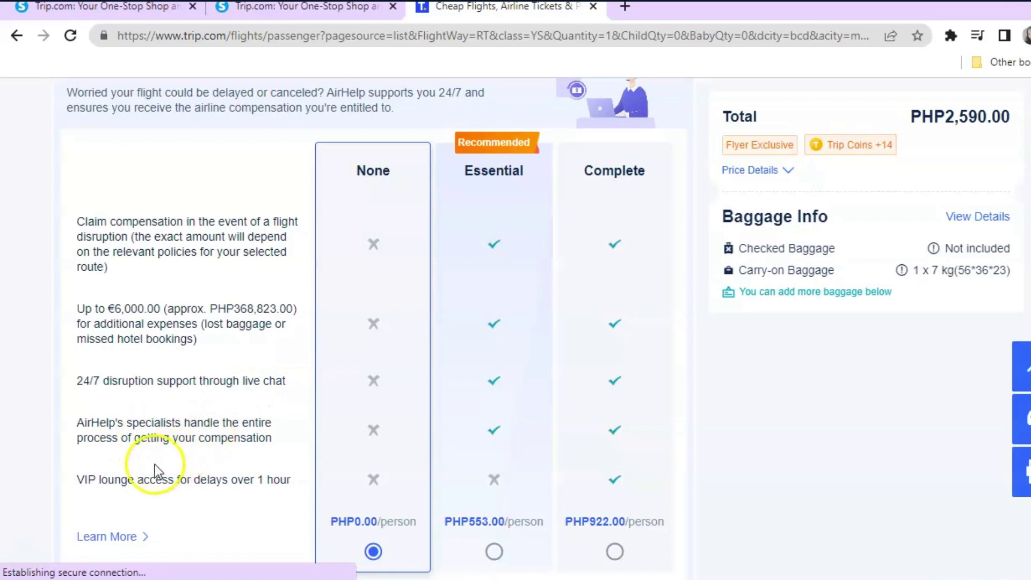
{"action": "scroll", "coordinate": [170, 479], "scroll_direction": "down", "scroll_amount": 2}
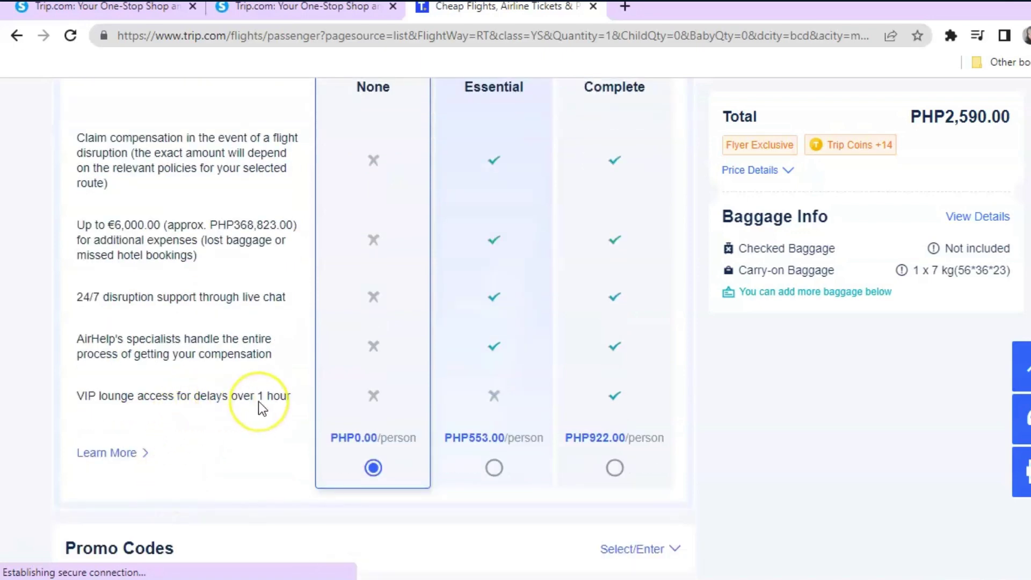
{"action": "scroll", "coordinate": [537, 404], "scroll_direction": "up", "scroll_amount": 2}
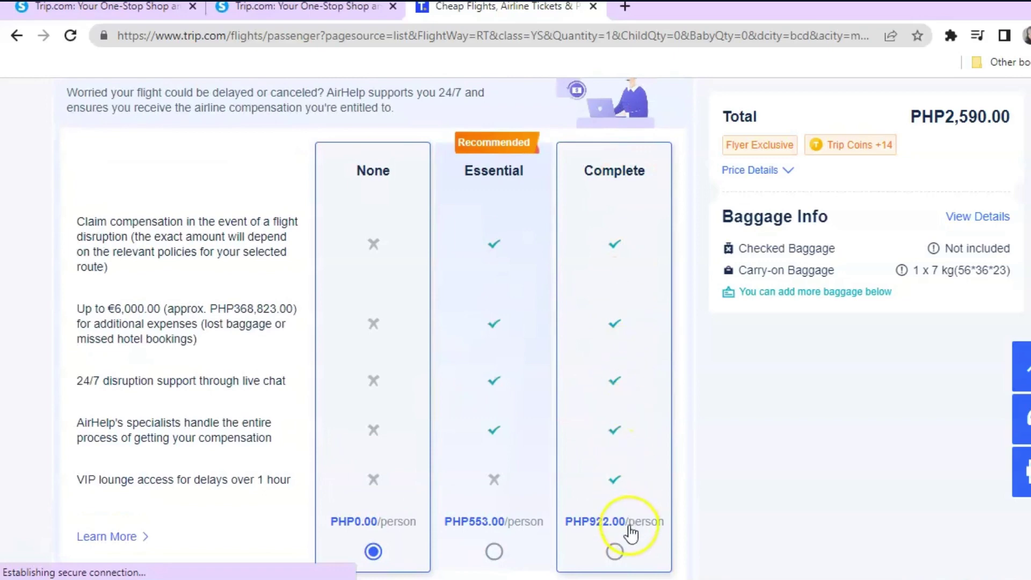
Step: Check the contact details and additional baggage options, and expand and collapse the promo code entry
{"action": "scroll", "coordinate": [631, 531], "scroll_direction": "up", "scroll_amount": 2}
{"action": "scroll", "coordinate": [631, 533], "scroll_direction": "up", "scroll_amount": 10}
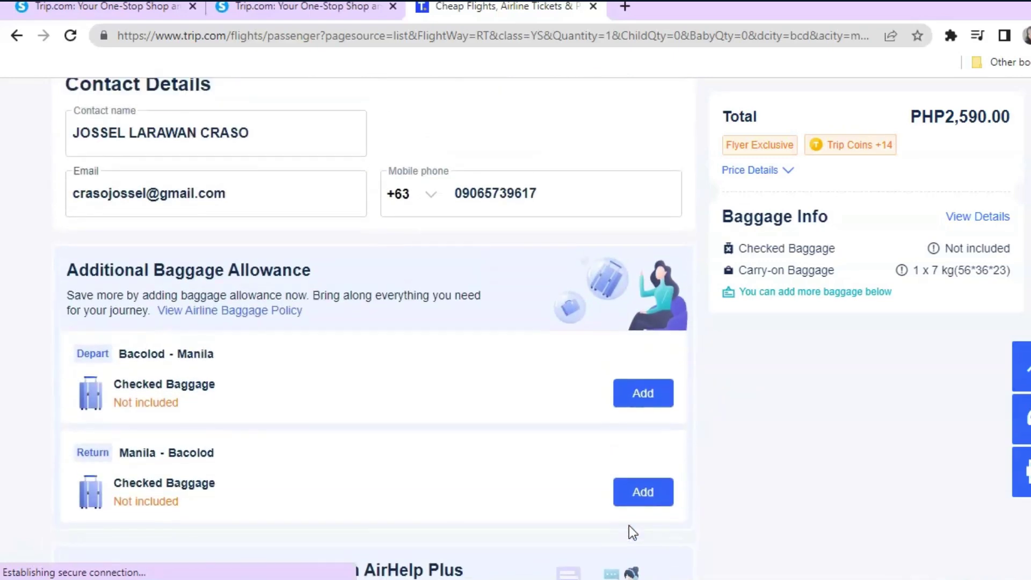
{"action": "scroll", "coordinate": [631, 531], "scroll_direction": "down", "scroll_amount": 18}
{"action": "scroll", "coordinate": [632, 531], "scroll_direction": "down", "scroll_amount": 2}
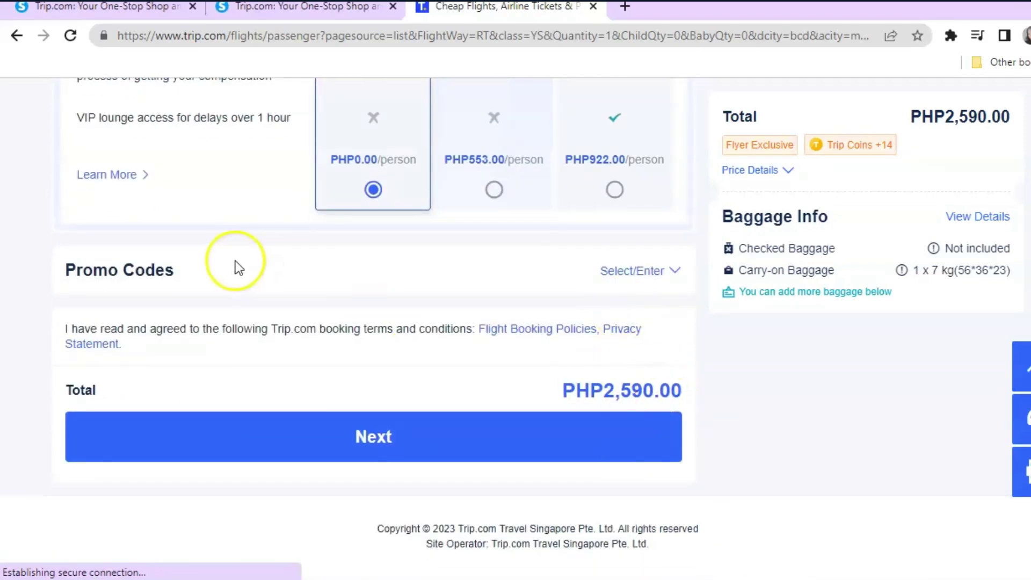
{"action": "left_click", "coordinate": [674, 271]}
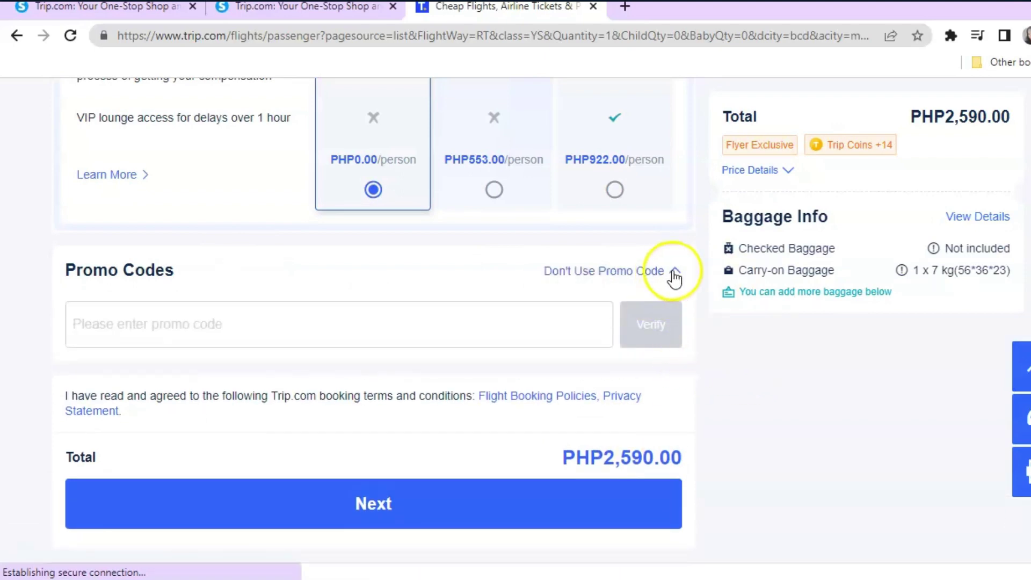
{"action": "left_click", "coordinate": [673, 272]}
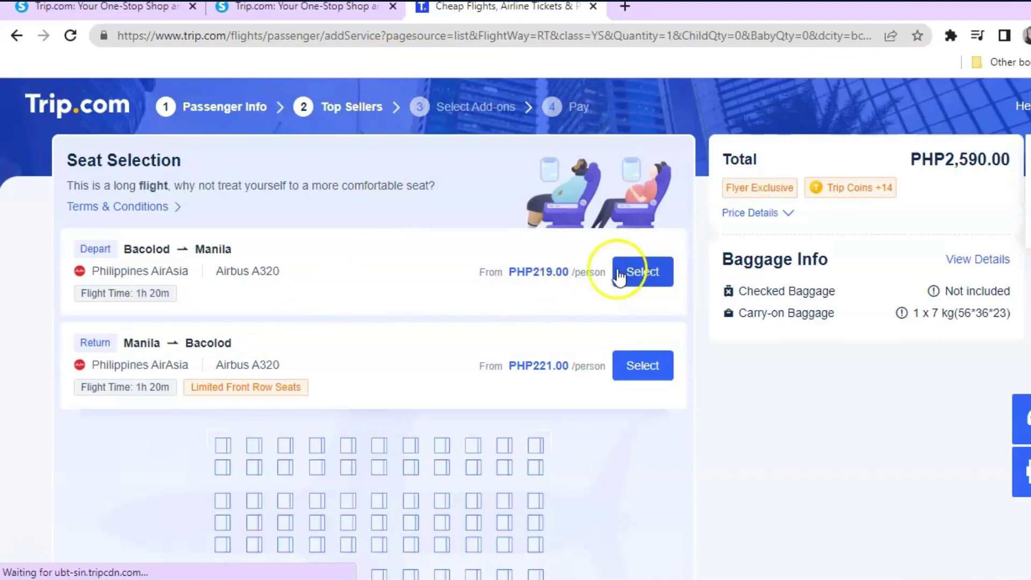
Step: Check the seat prices for the departure and return flights and continue to the add-ons without selecting seats
{"action": "left_click_drag", "start_coordinate": [478, 272], "coordinate": [578, 271]}
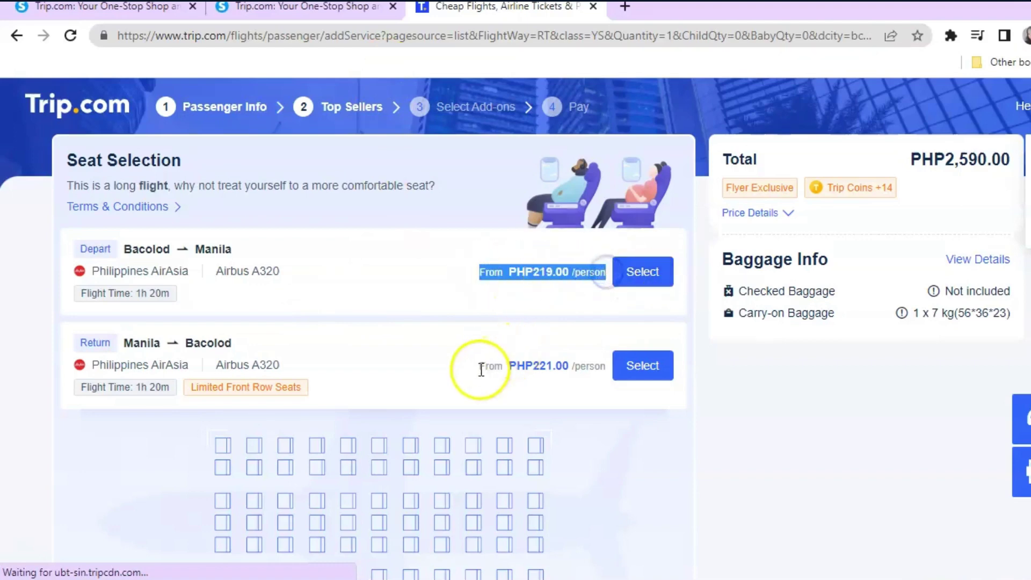
{"action": "left_click_drag", "start_coordinate": [478, 365], "coordinate": [578, 366]}
{"action": "scroll", "coordinate": [650, 454], "scroll_direction": "down", "scroll_amount": 3}
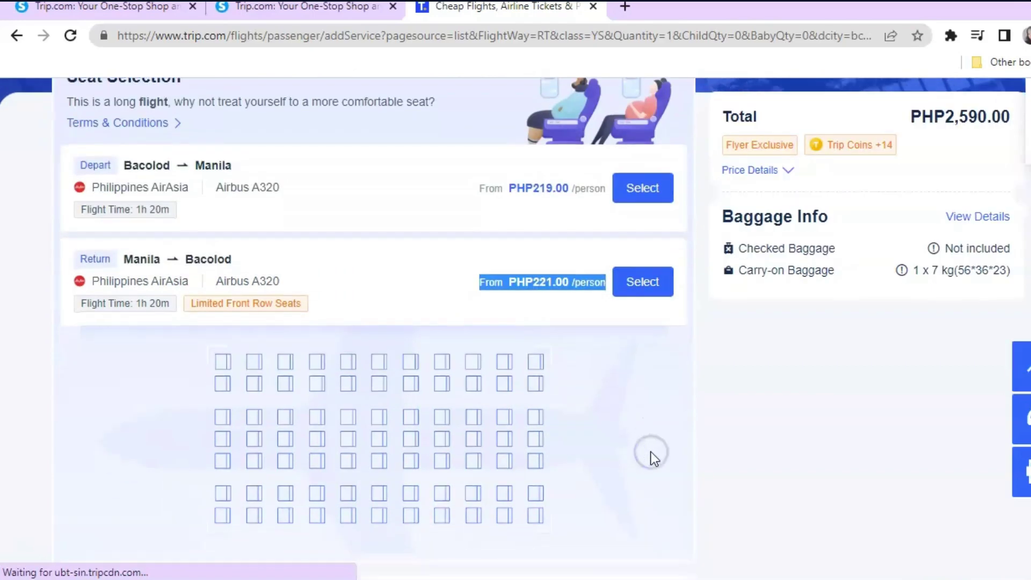
{"action": "scroll", "coordinate": [333, 305], "scroll_direction": "down", "scroll_amount": 2}
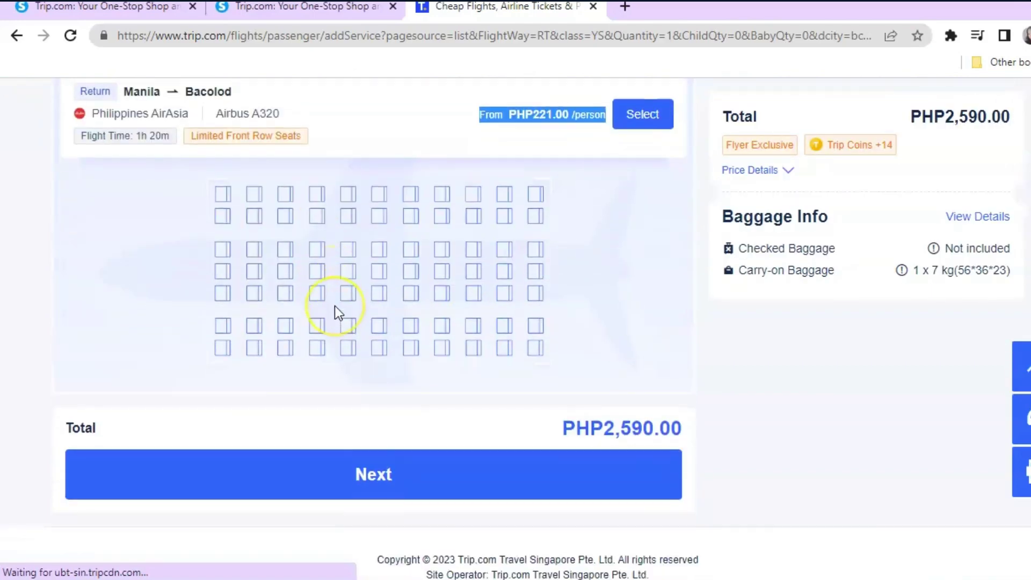
{"action": "scroll", "coordinate": [334, 305], "scroll_direction": "up", "scroll_amount": 5}
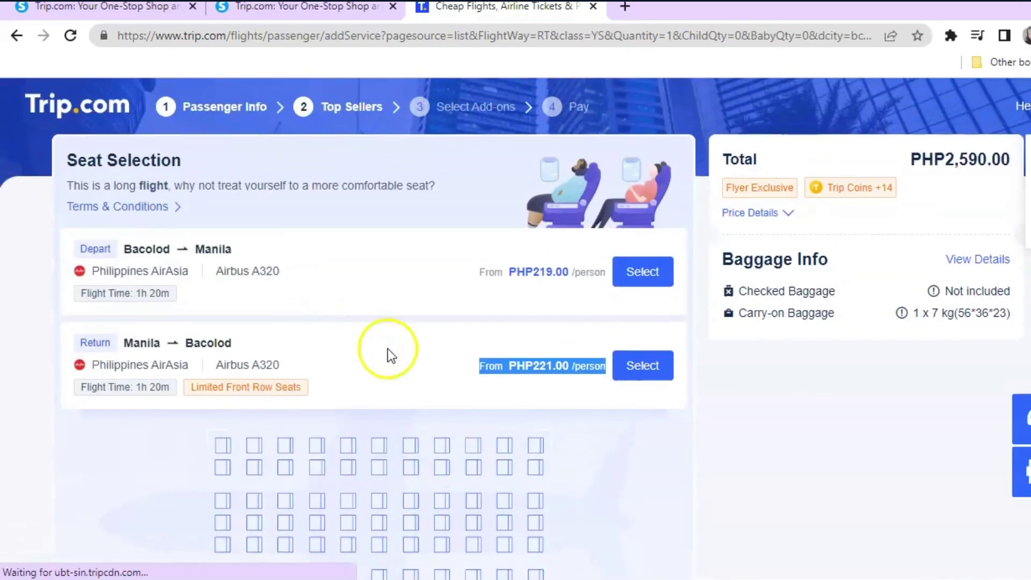
{"action": "scroll", "coordinate": [387, 349], "scroll_direction": "down", "scroll_amount": 5}
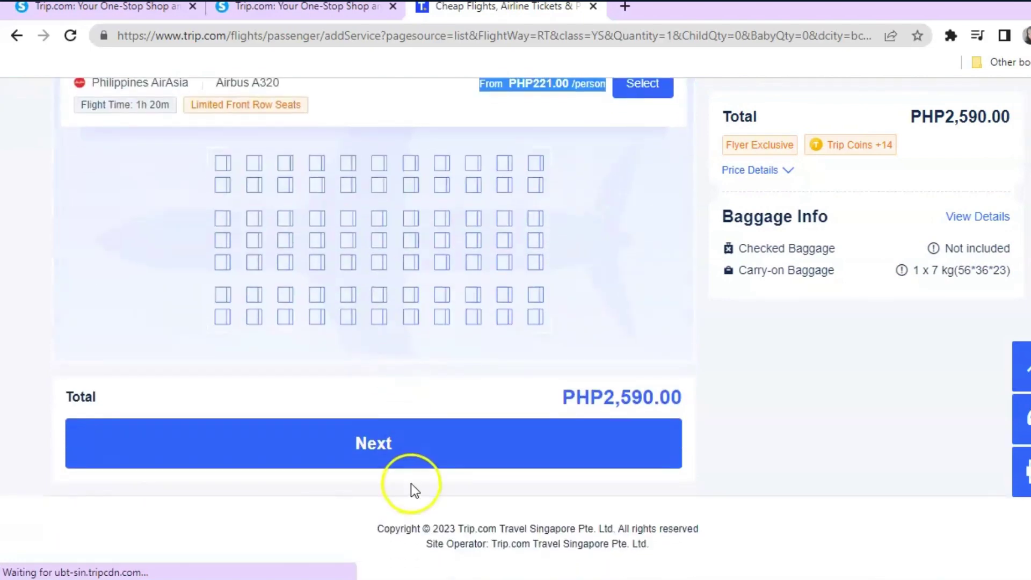
{"action": "left_click", "coordinate": [377, 442]}
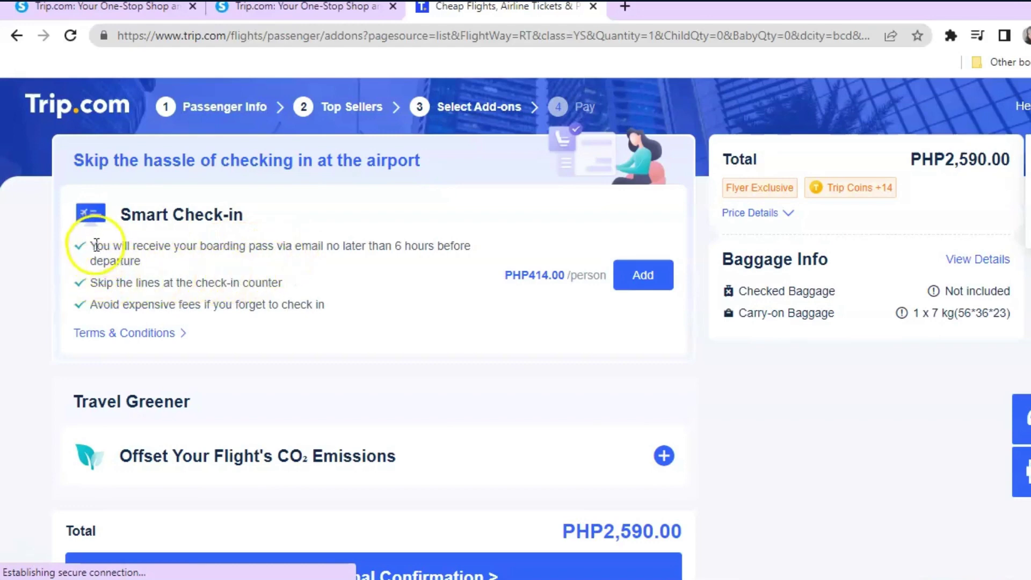
Step: Review the Smart Check-in and CO2 offset add-ons and proceed to final confirmation without adding either
{"action": "left_click_drag", "start_coordinate": [90, 247], "coordinate": [151, 255]}
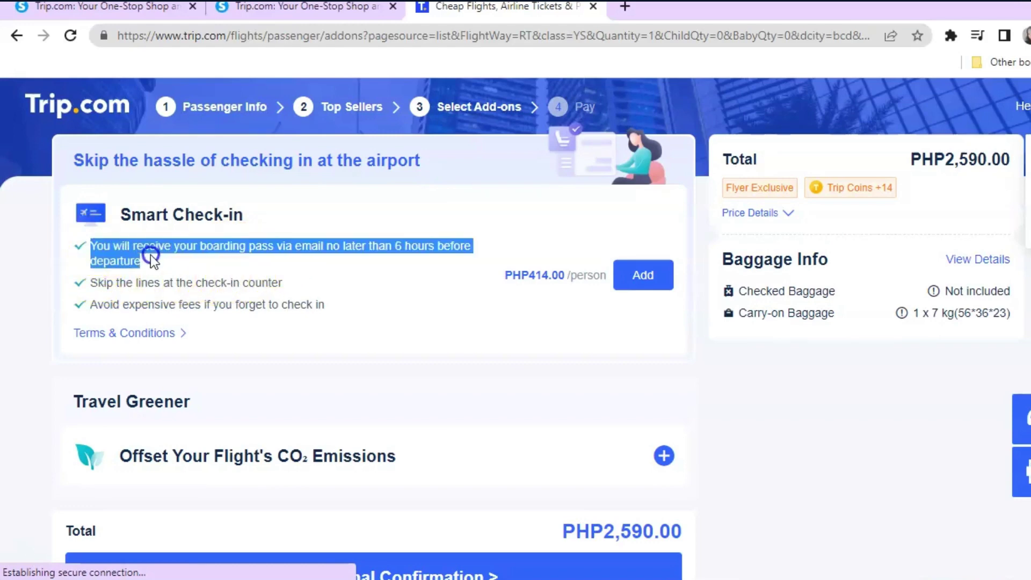
{"action": "left_click", "coordinate": [137, 294]}
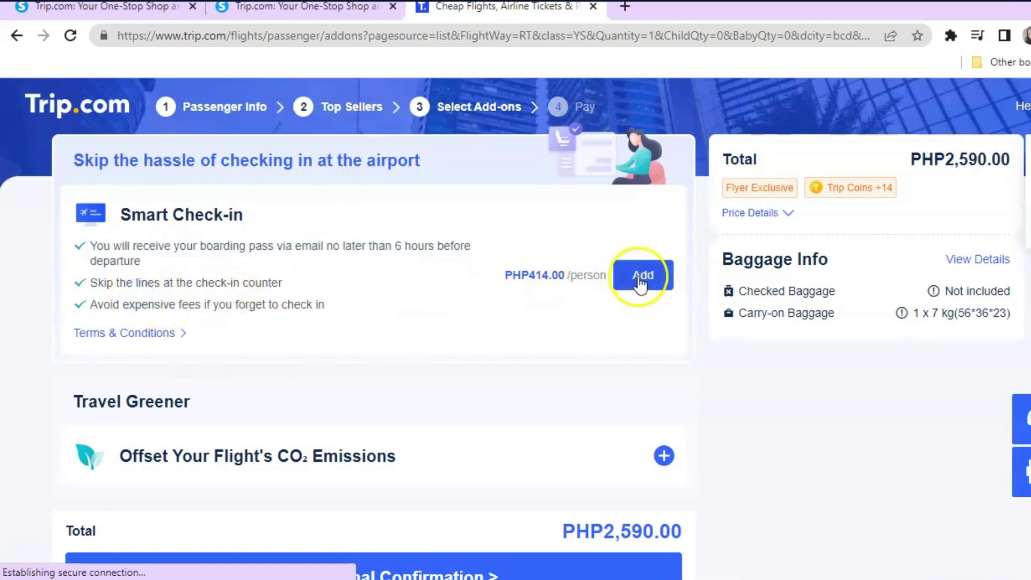
{"action": "scroll", "coordinate": [659, 327], "scroll_direction": "down", "scroll_amount": 2}
{"action": "scroll", "coordinate": [659, 327], "scroll_direction": "down", "scroll_amount": 1}
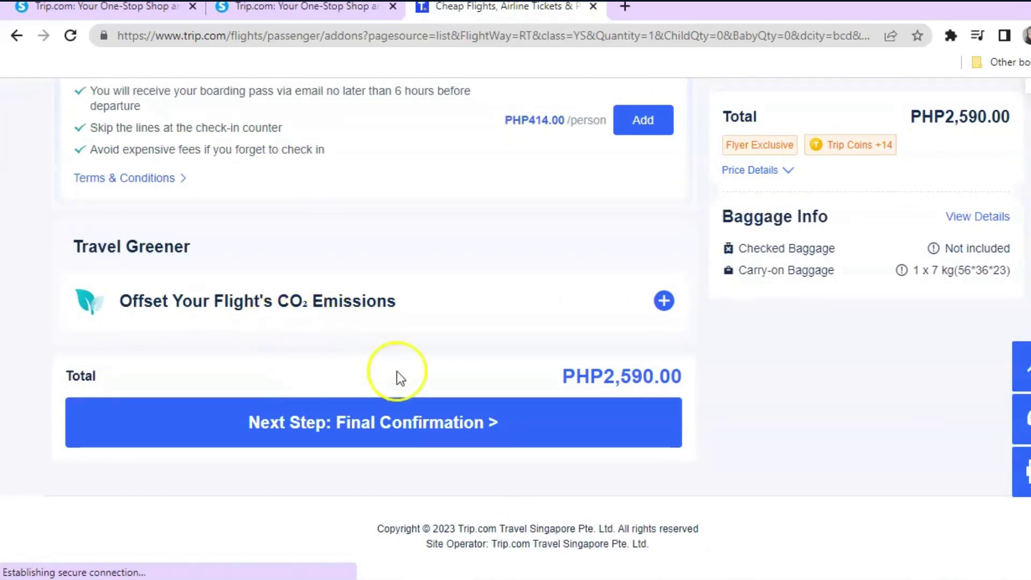
{"action": "scroll", "coordinate": [451, 449], "scroll_direction": "up", "scroll_amount": 3}
{"action": "scroll", "coordinate": [451, 449], "scroll_direction": "down", "scroll_amount": 3}
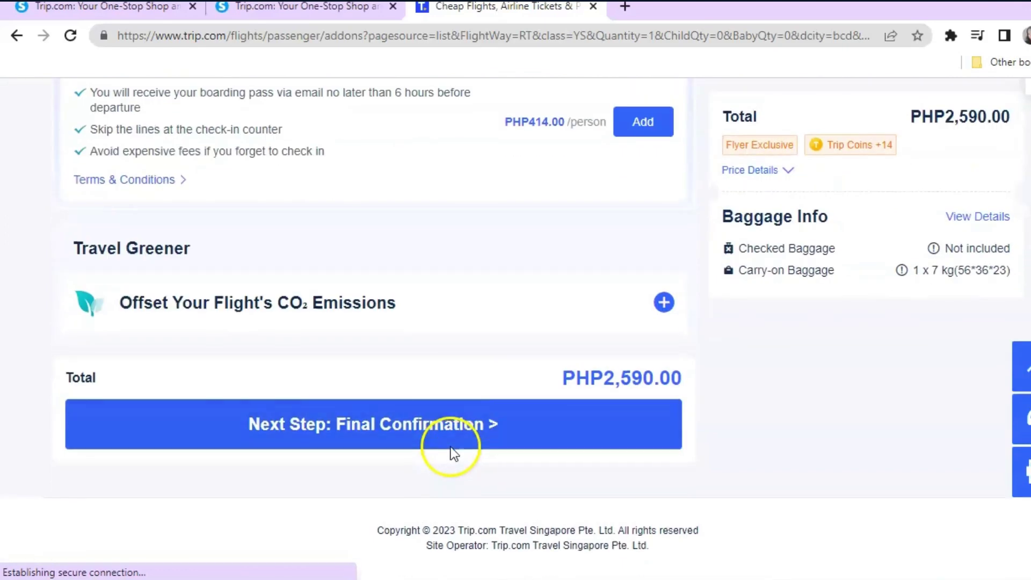
{"action": "left_click", "coordinate": [451, 422]}
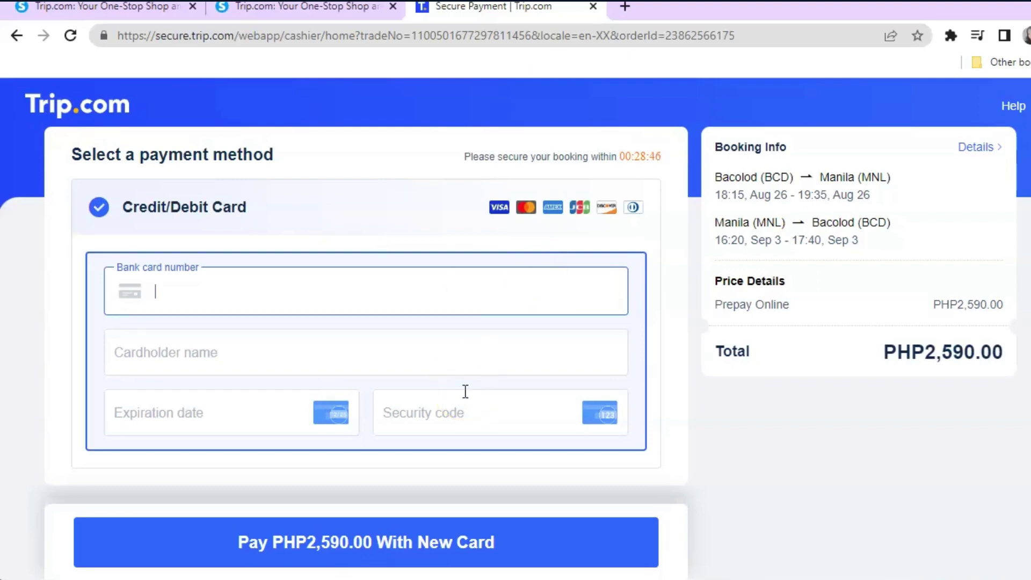
Step: Look over the credit/debit card payment fields for the bank card number, cardholder name and expiration date
{"action": "scroll", "coordinate": [465, 392], "scroll_direction": "down", "scroll_amount": 2}
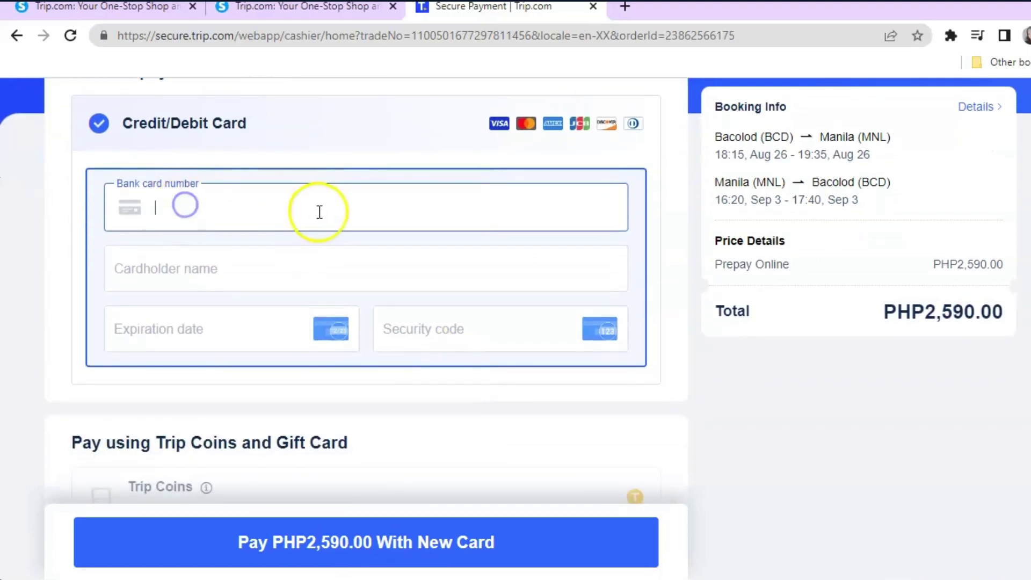
{"action": "left_click", "coordinate": [259, 267]}
{"action": "left_click", "coordinate": [209, 320]}
{"action": "left_click", "coordinate": [220, 214]}
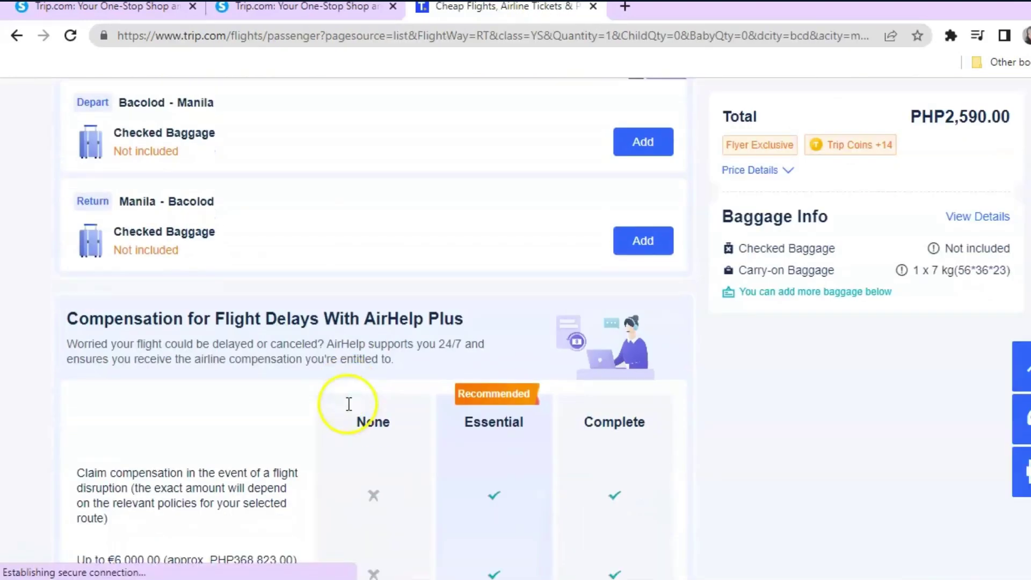
Step: Reread the AirHelp Plus compensation plans and the Smart Check-in boarding pass benefit
{"action": "scroll", "coordinate": [347, 406], "scroll_direction": "down", "scroll_amount": 2}
{"action": "scroll", "coordinate": [346, 403], "scroll_direction": "down", "scroll_amount": 1}
{"action": "scroll", "coordinate": [346, 412], "scroll_direction": "down", "scroll_amount": 5}
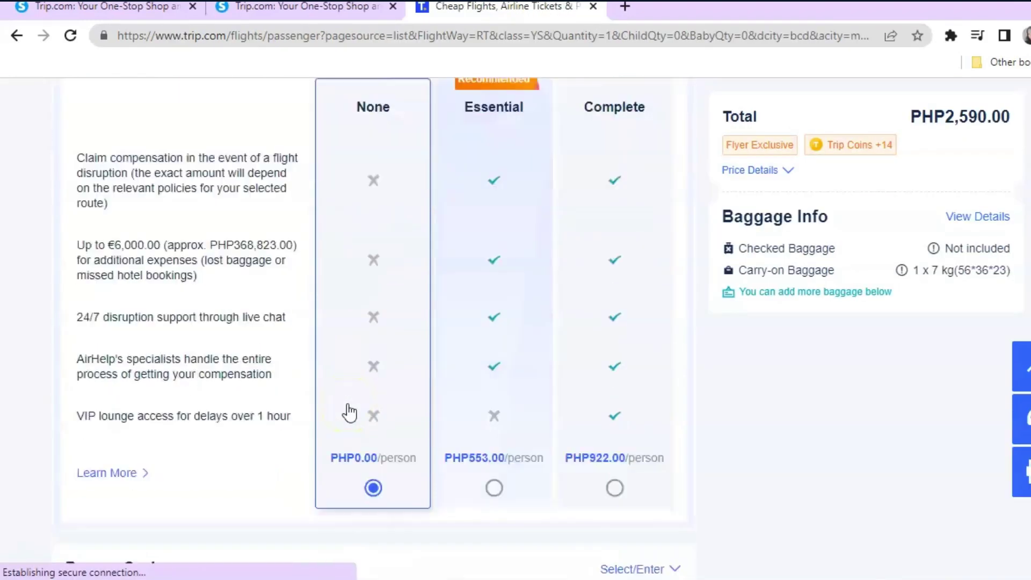
{"action": "scroll", "coordinate": [345, 410], "scroll_direction": "up", "scroll_amount": 5}
{"action": "scroll", "coordinate": [335, 381], "scroll_direction": "up", "scroll_amount": 2}
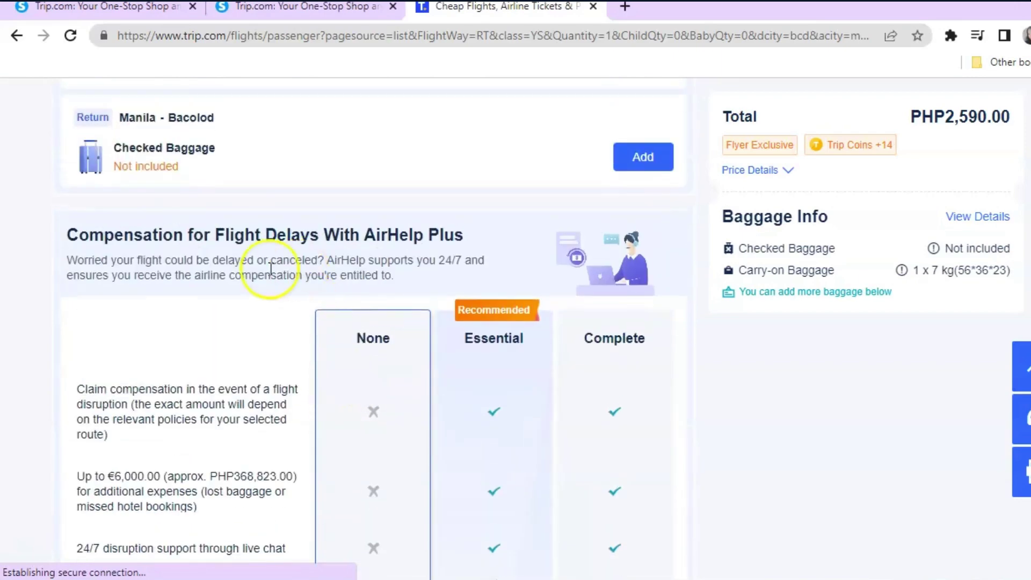
{"action": "left_click_drag", "start_coordinate": [66, 234], "coordinate": [146, 241]}
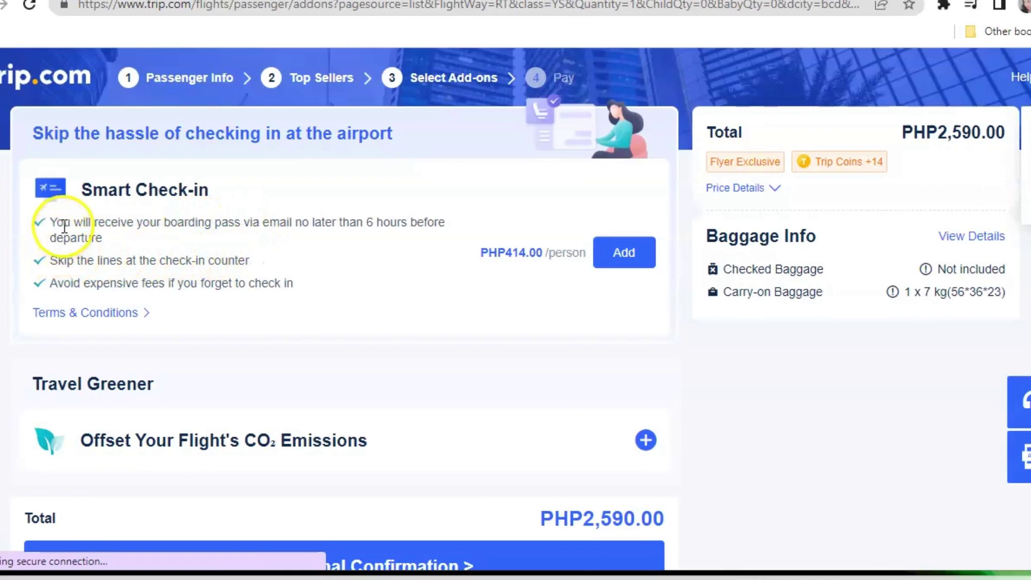
{"action": "left_click_drag", "start_coordinate": [50, 221], "coordinate": [114, 235]}
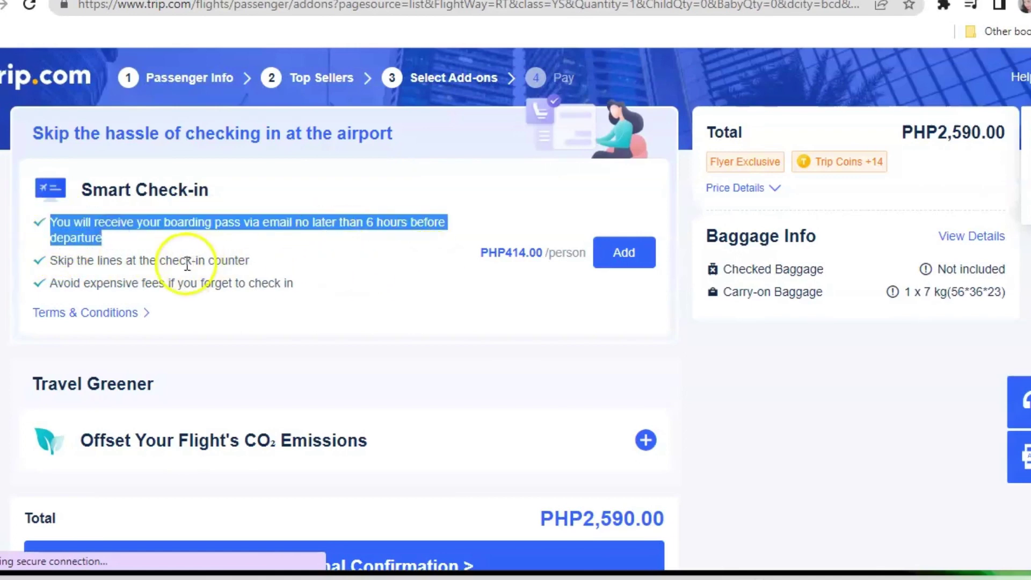
Step: Continue from the add-ons to final confirmation and payment, leaving Smart Check-in and the CO2 emissions offset unselected
{"action": "left_click", "coordinate": [100, 279]}
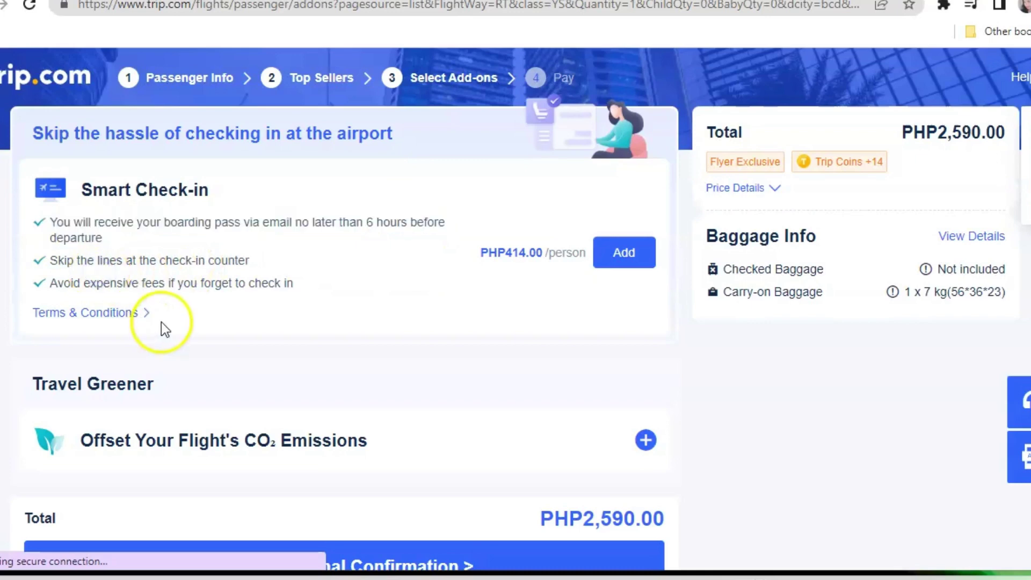
{"action": "scroll", "coordinate": [642, 301], "scroll_direction": "down", "scroll_amount": 3}
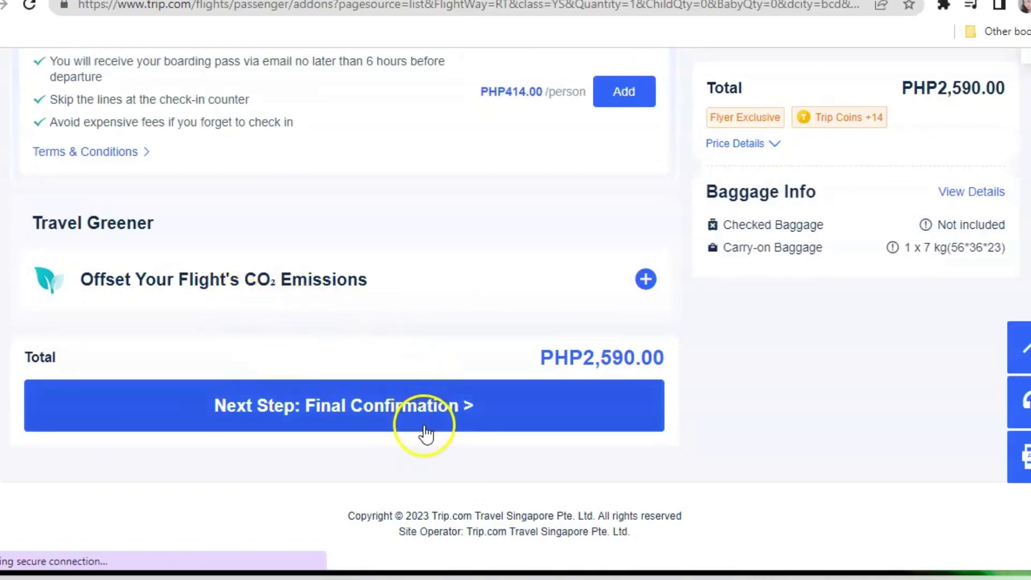
{"action": "scroll", "coordinate": [424, 430], "scroll_direction": "up", "scroll_amount": 3}
{"action": "scroll", "coordinate": [423, 433], "scroll_direction": "down", "scroll_amount": 3}
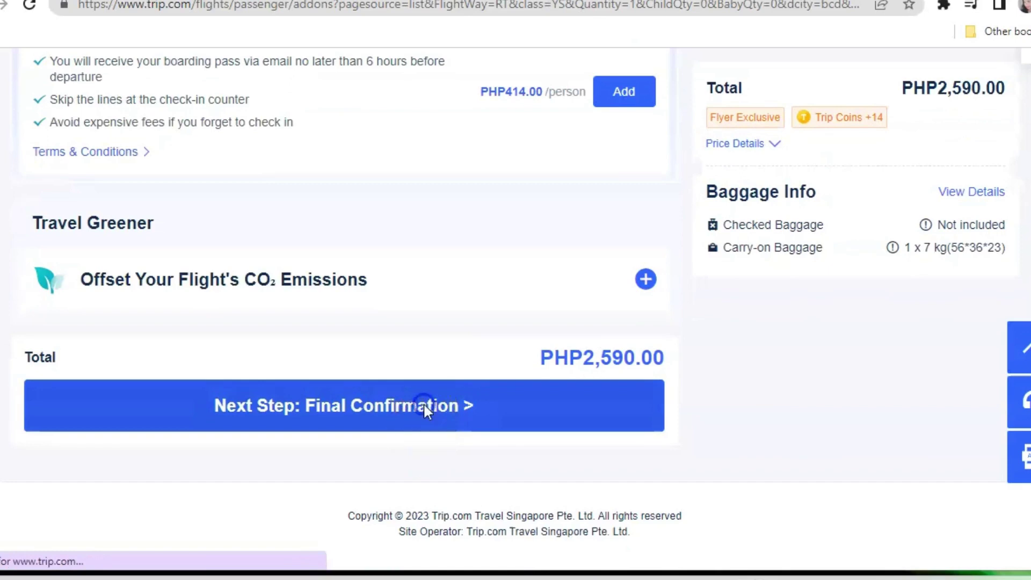
{"action": "left_click", "coordinate": [424, 406]}
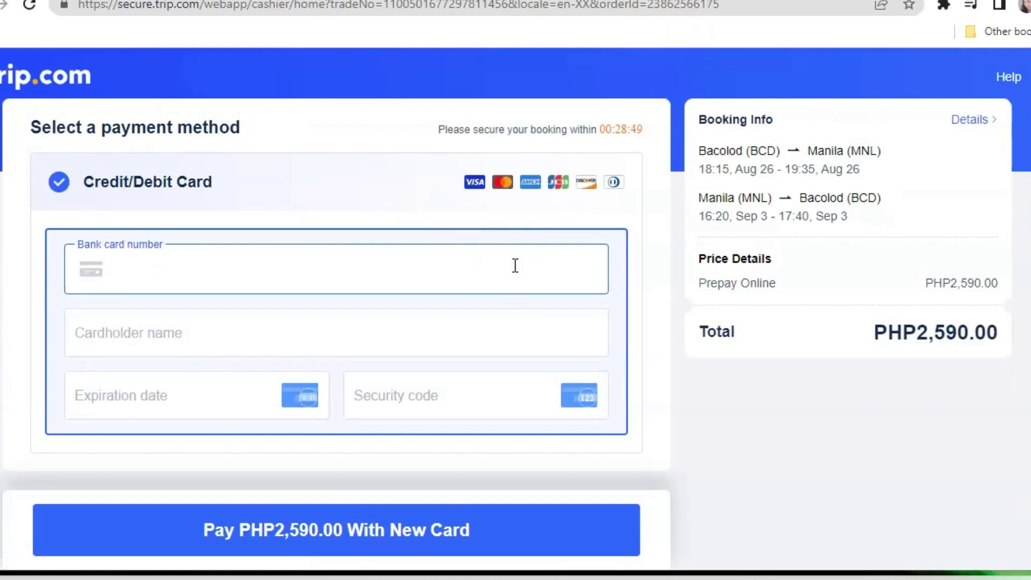
Step: Go through the empty bank card number, cardholder name and expiration date fields of the credit/debit card payment form
{"action": "left_click", "coordinate": [451, 278]}
{"action": "left_click", "coordinate": [438, 373]}
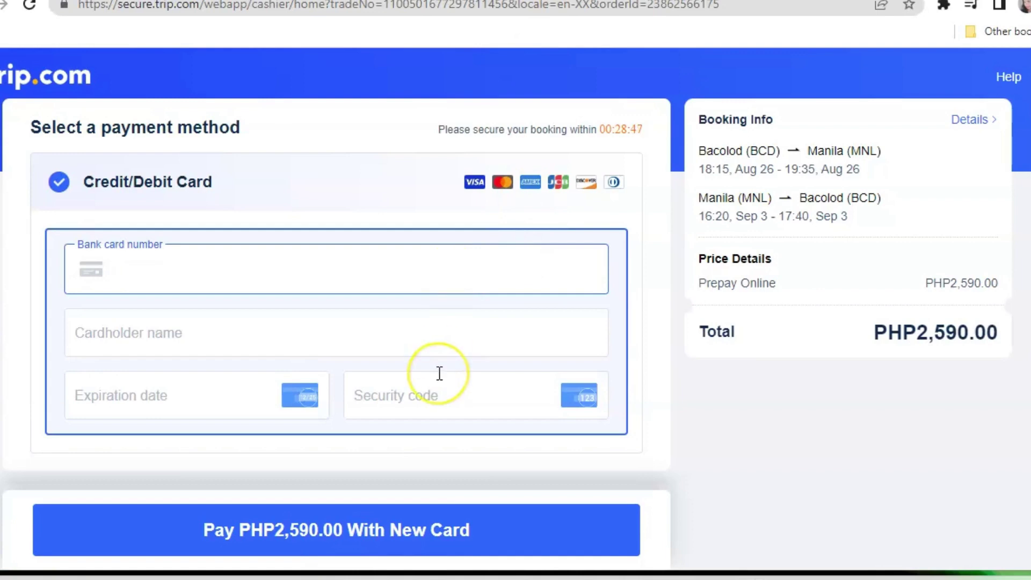
{"action": "scroll", "coordinate": [440, 373], "scroll_direction": "down", "scroll_amount": 2}
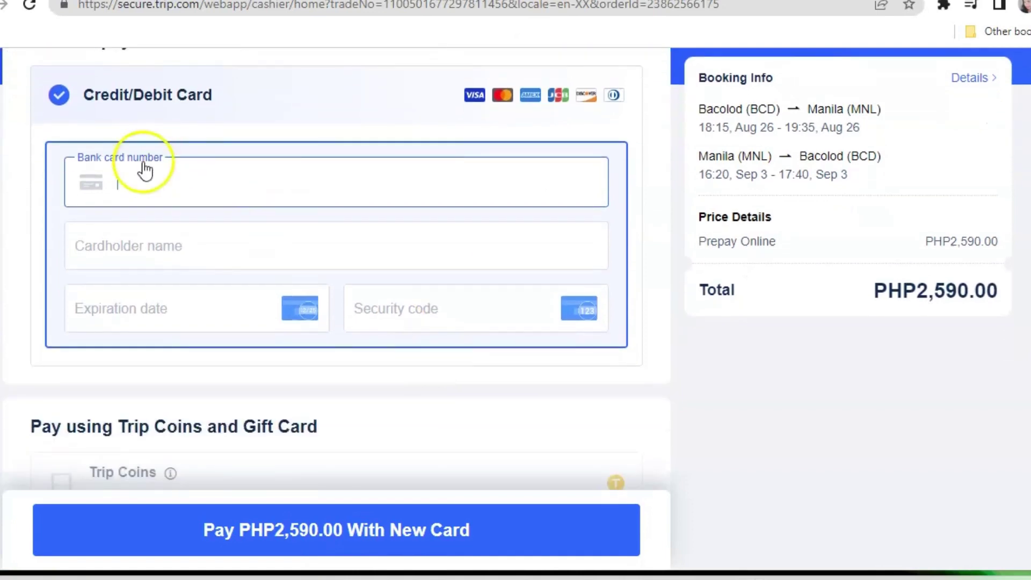
{"action": "left_click", "coordinate": [150, 181]}
{"action": "left_click", "coordinate": [226, 241]}
{"action": "left_click", "coordinate": [173, 301]}
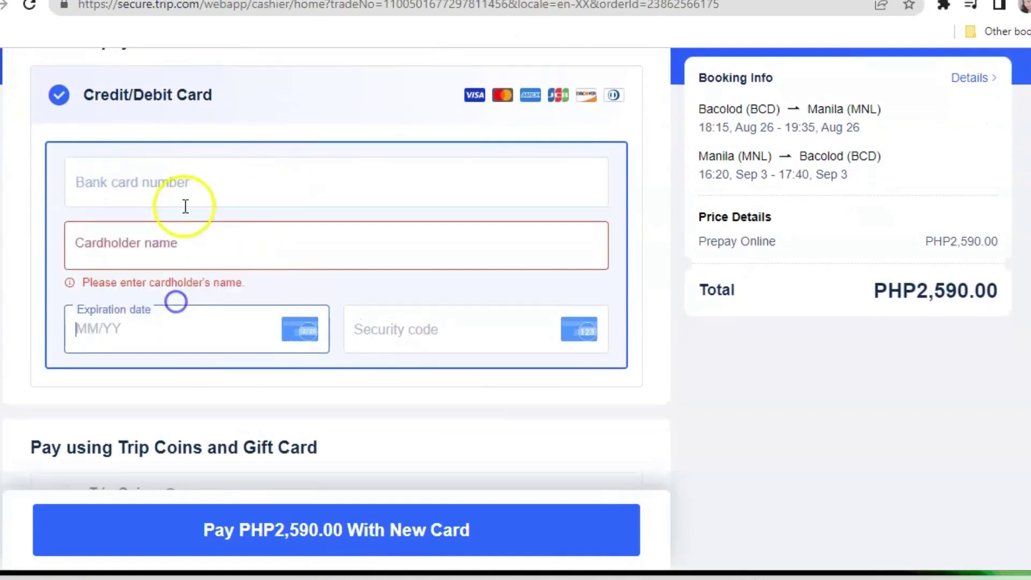
{"action": "left_click", "coordinate": [183, 192]}
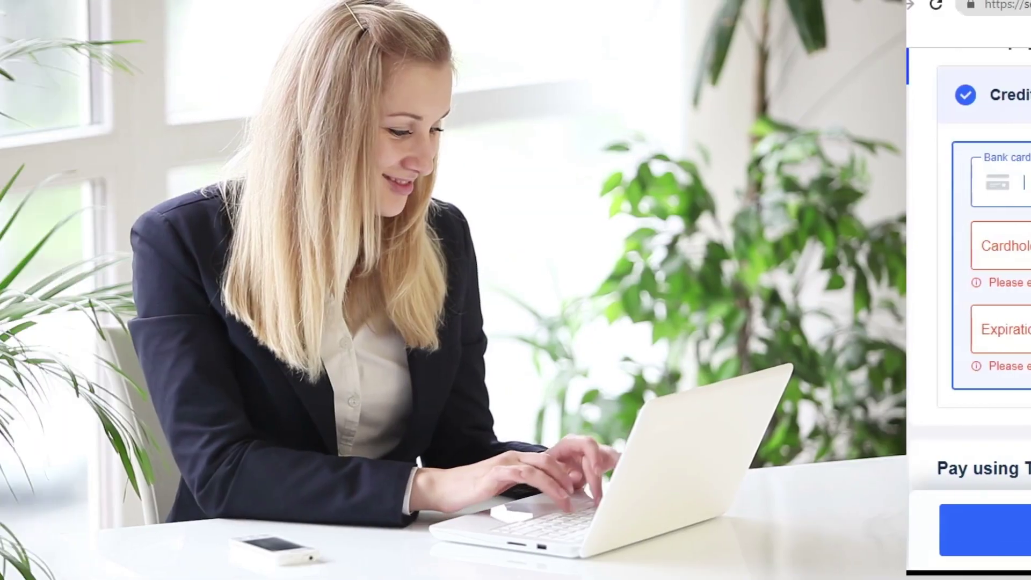